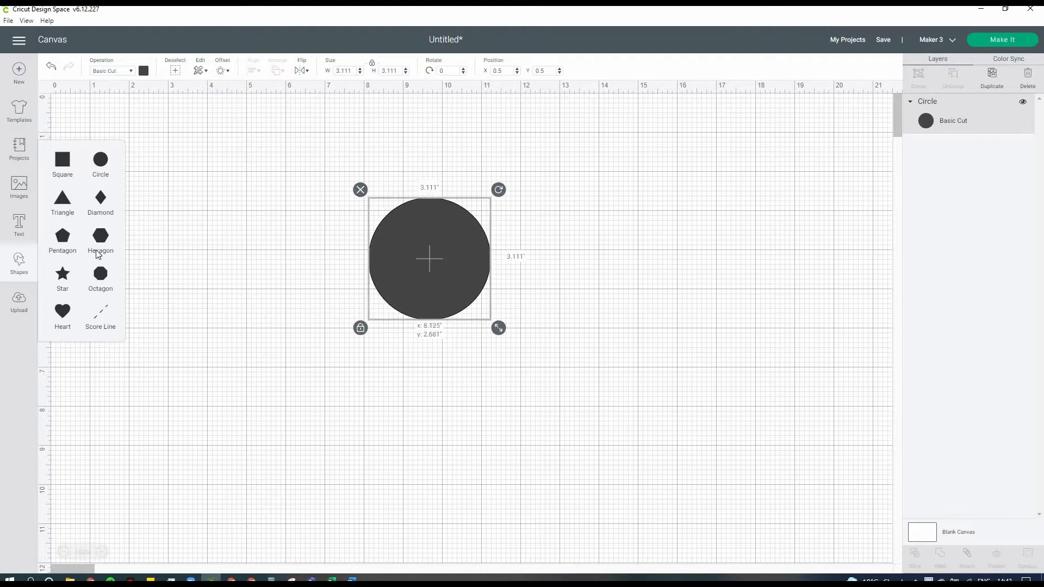
Add a square to the canvas and stretch the circle into a vertical oval about 3.07 by 3.79 in.
click(19, 264)
click(73, 163)
click(430, 305)
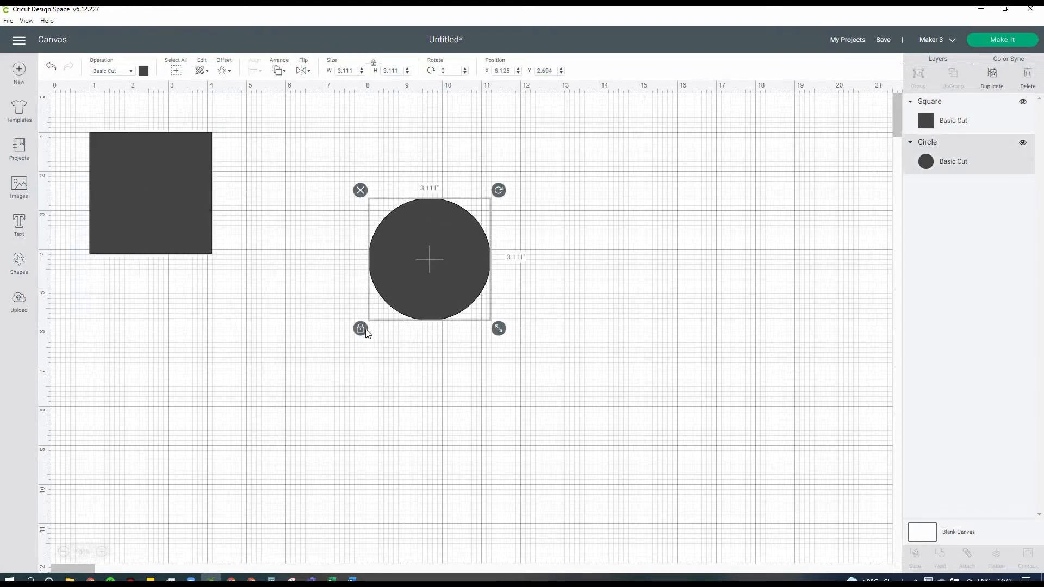
drag(499, 328, 498, 357)
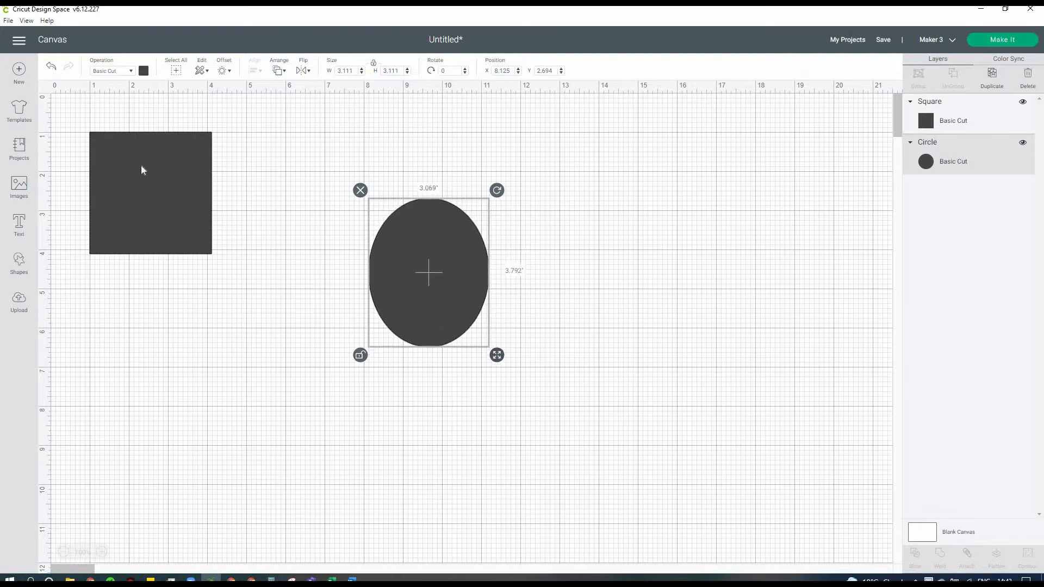
Place the square over the lower part of the oval and widen it to about 3.76 by 3.14 in.
drag(141, 166, 414, 315)
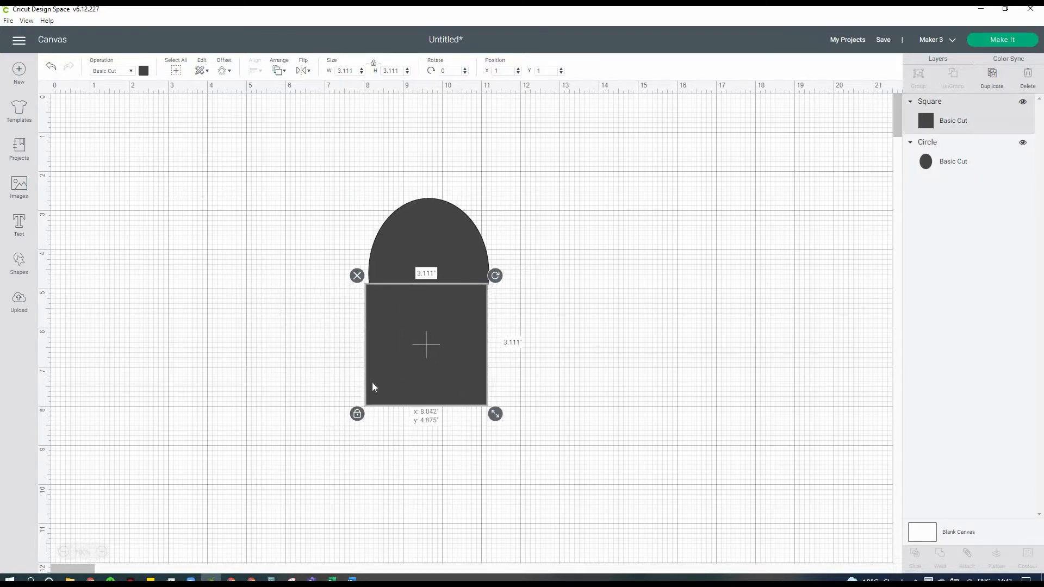
drag(455, 387, 453, 387)
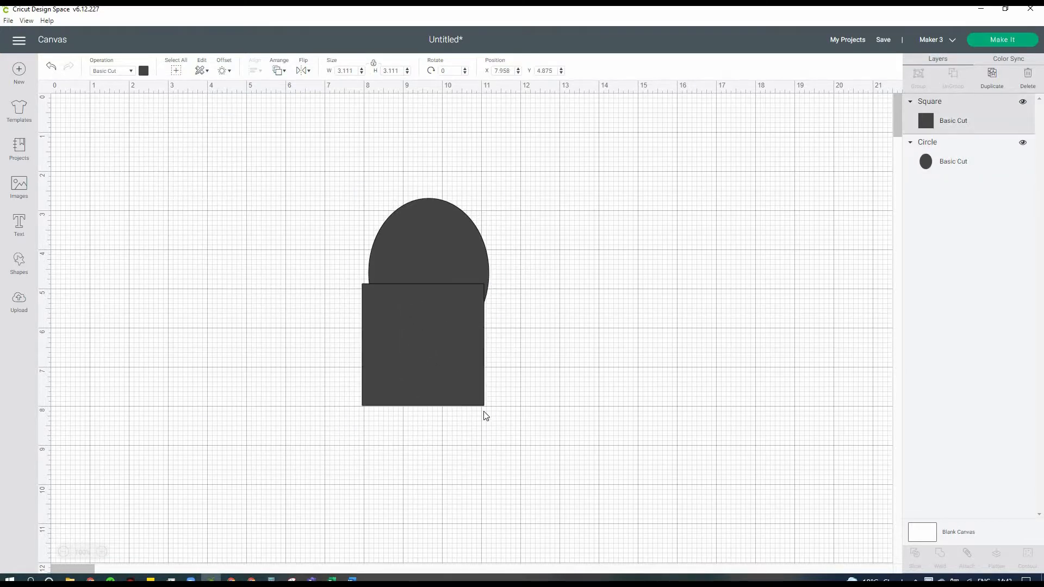
drag(520, 417, 517, 415)
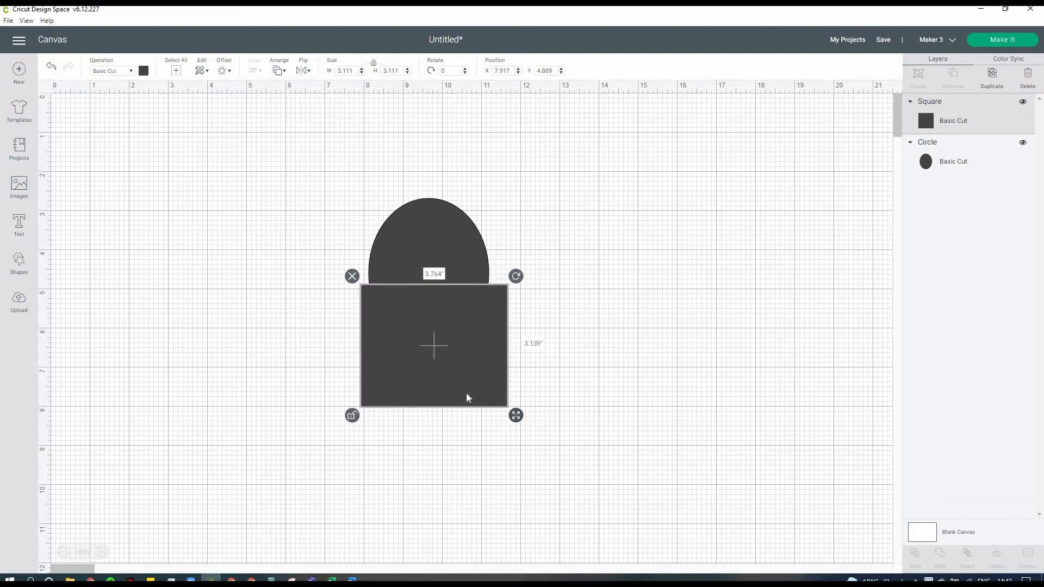
Slice the oval with the overlapping rectangle and delete every resulting piece except the upper dome.
shift+click(451, 273)
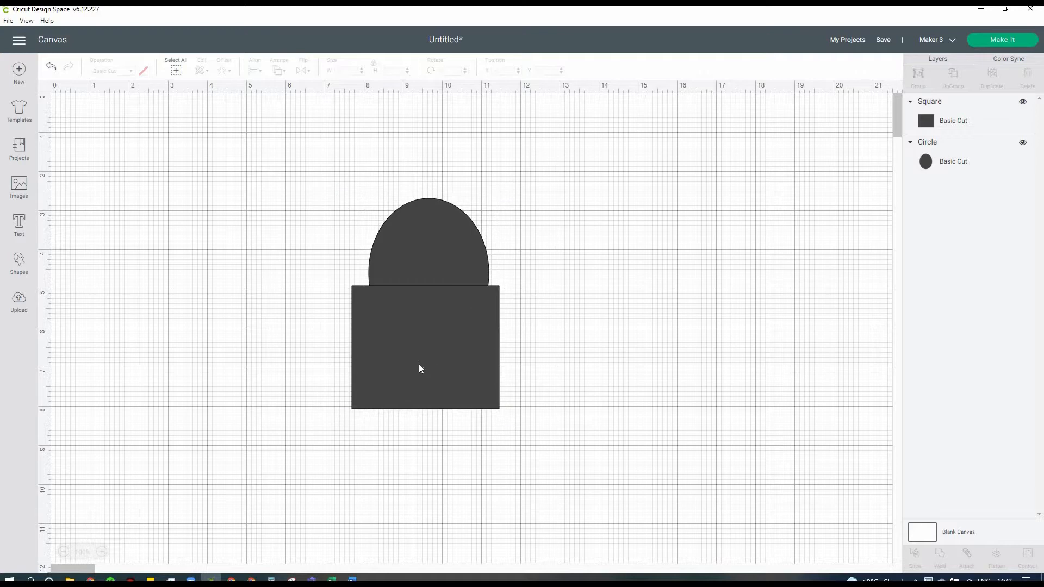
drag(478, 305, 658, 288)
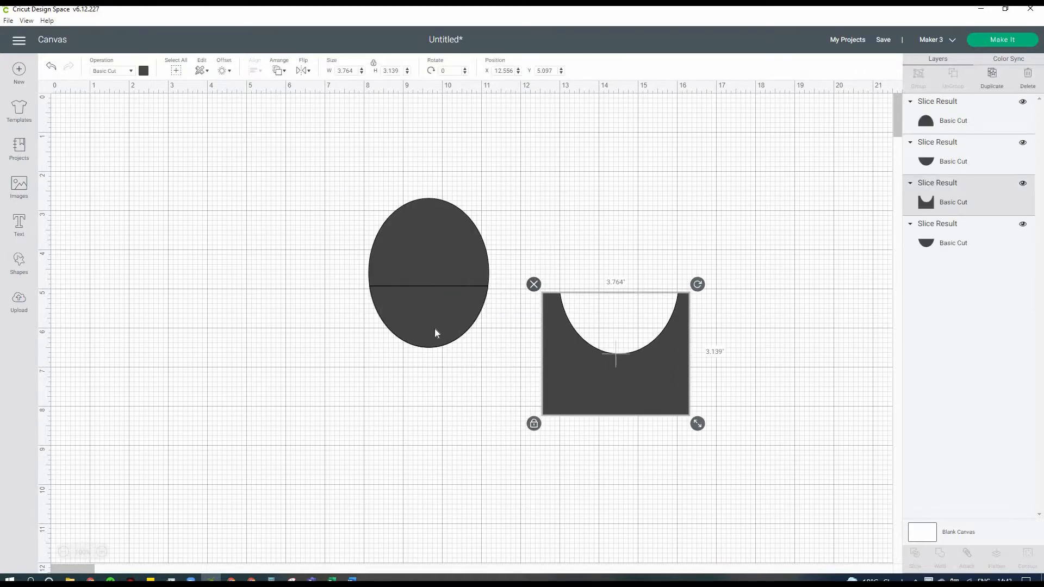
key(Delete)
drag(435, 321, 517, 294)
key(Delete)
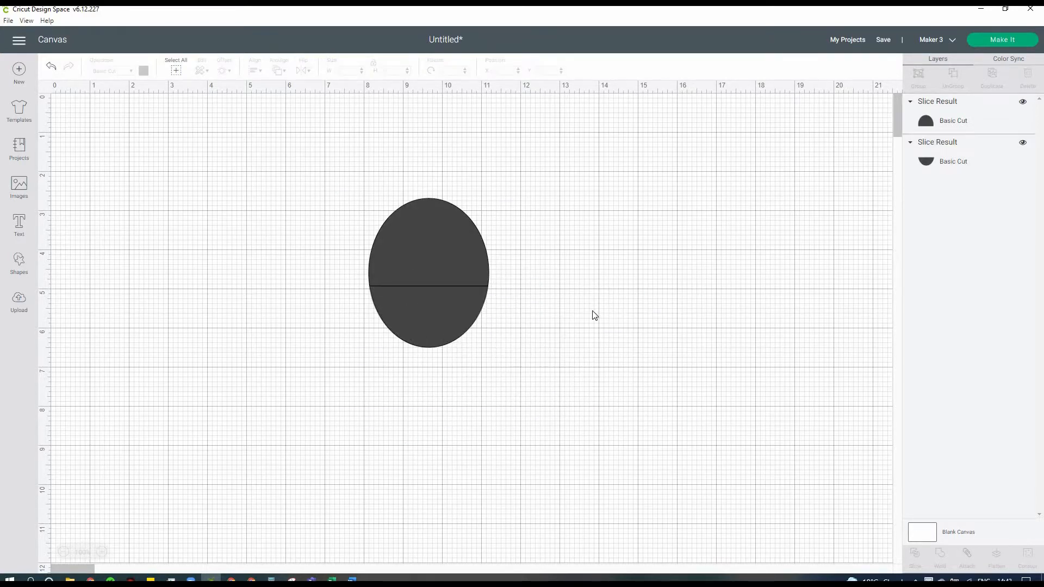
drag(435, 321, 604, 322)
key(Delete)
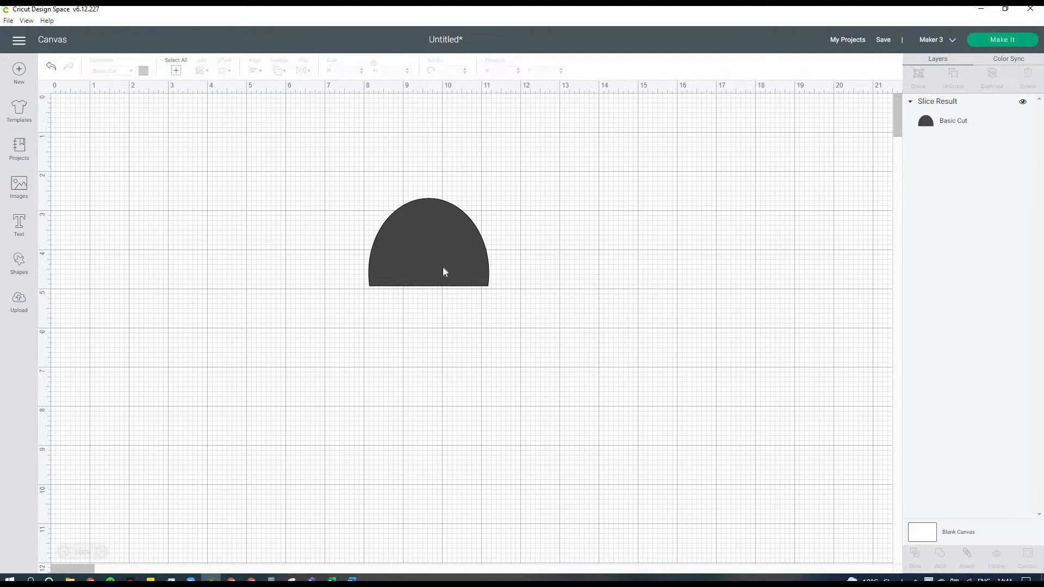
Recolor the dome light orange.
drag(442, 267, 439, 269)
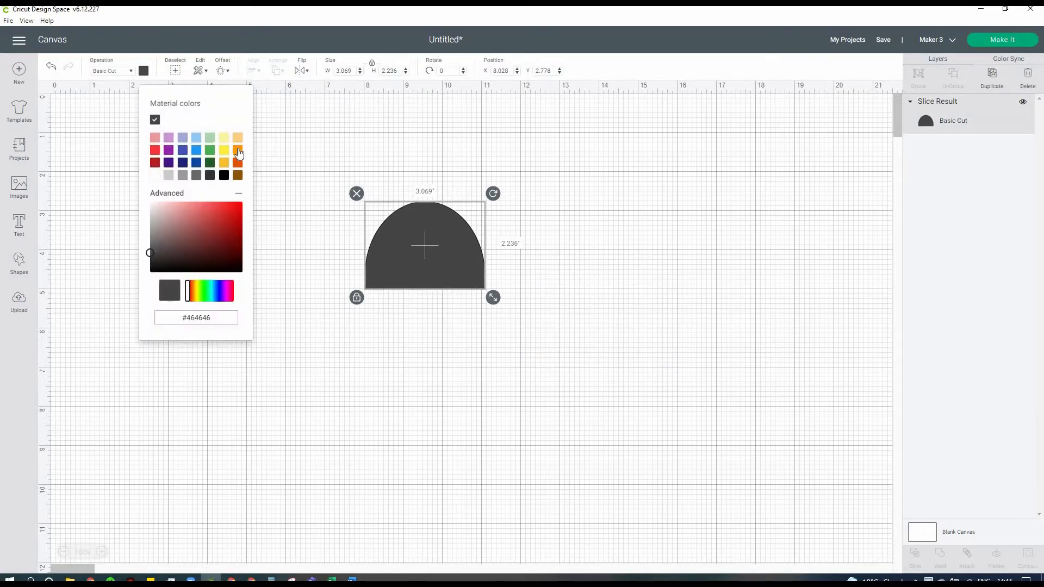
click(63, 294)
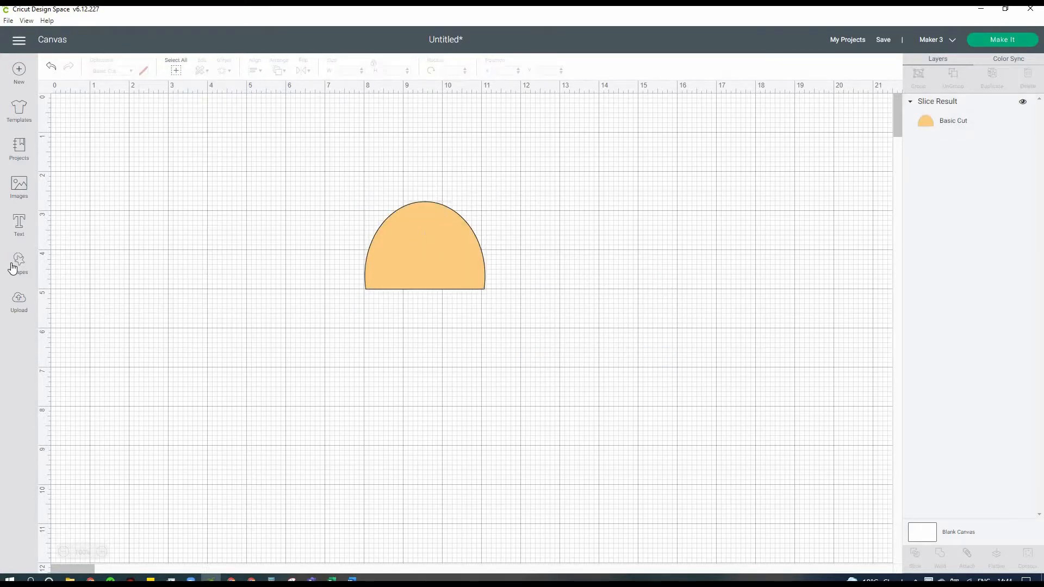
Add a square, reshape it into a vertical strip about 0.46 by 2.92 in, and tilt it about 17° counterclockwise.
click(62, 160)
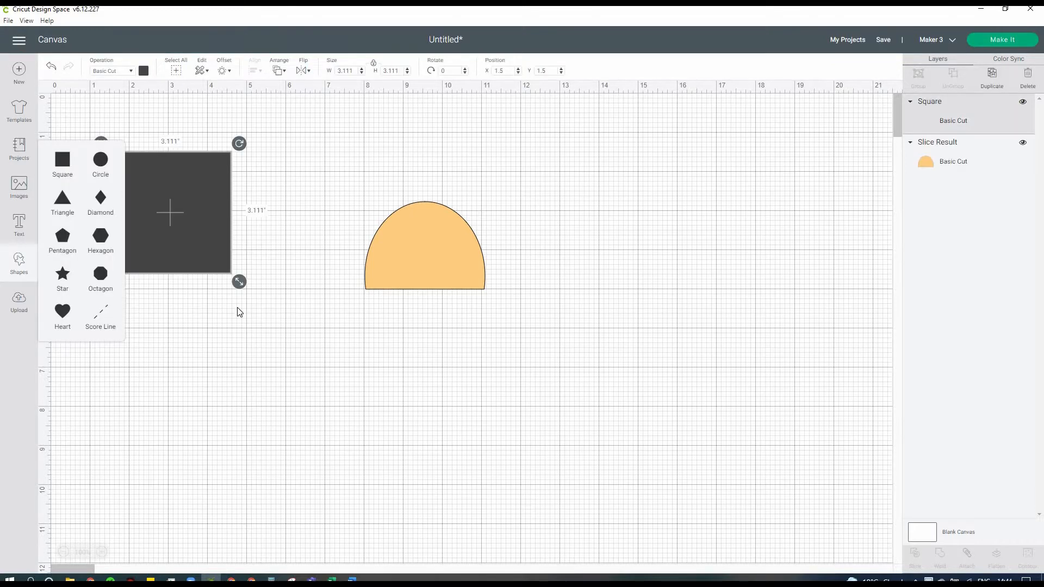
drag(180, 255, 250, 332)
click(281, 341)
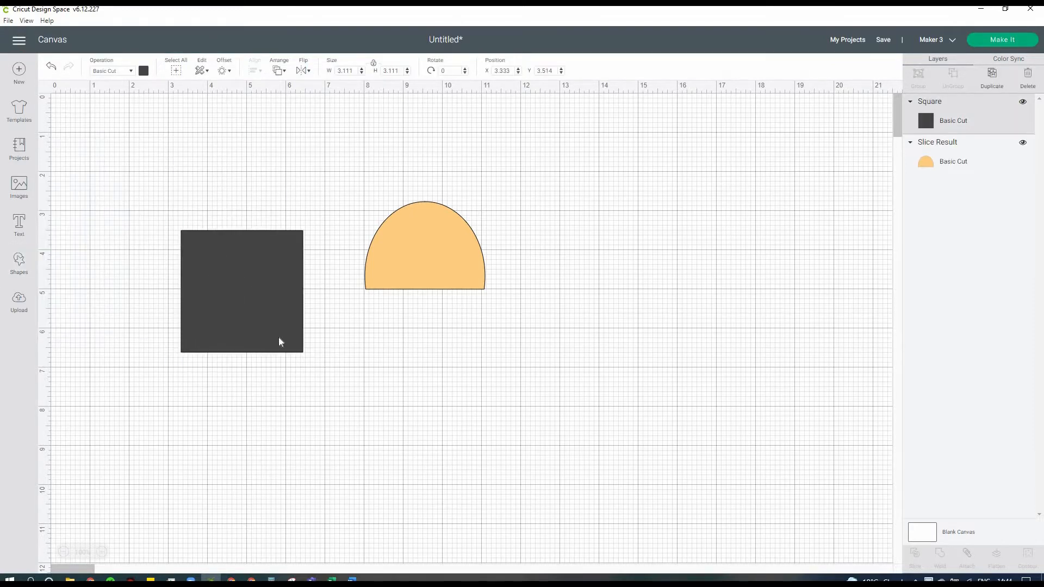
drag(319, 361, 218, 358)
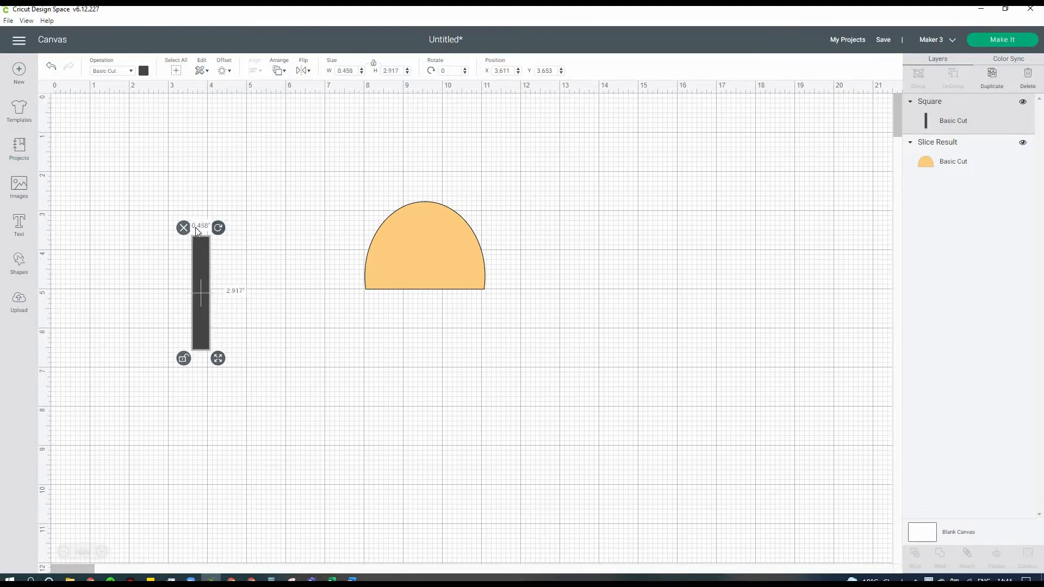
drag(218, 227, 198, 226)
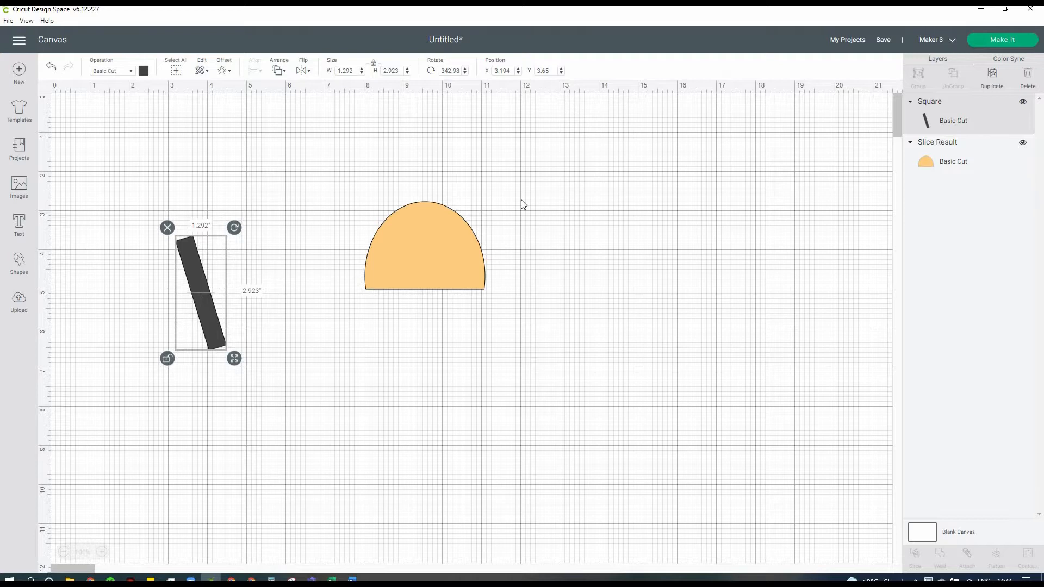
Duplicate the tilted strip, rotate the copy to about 14.8°, and position it to form a V with the original.
key(ctrl+d)
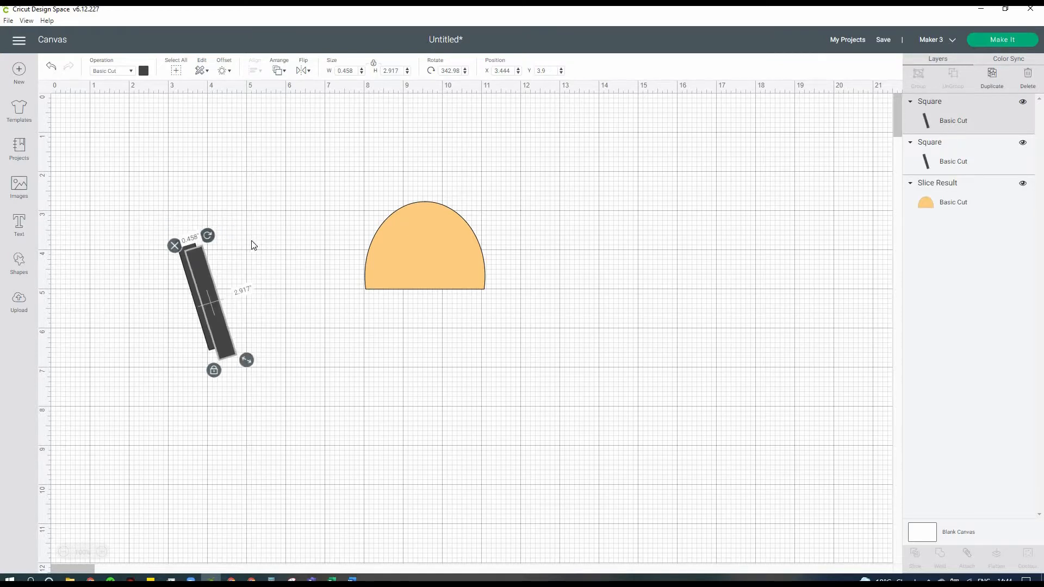
drag(208, 234, 247, 266)
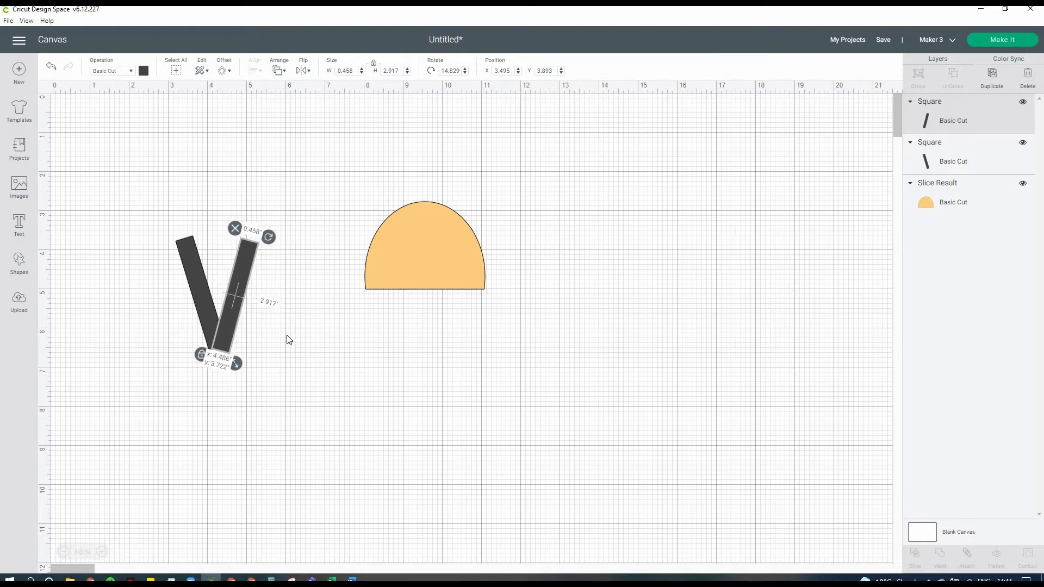
click(59, 229)
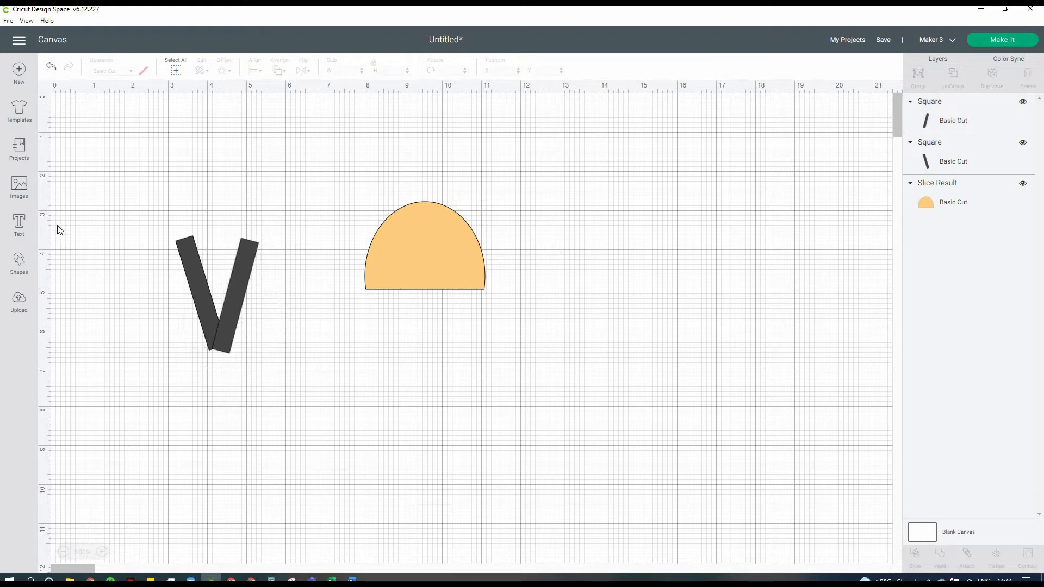
Add a circle, squeeze it into a narrow vertical ellipse, and center it between the two arms of the V.
click(24, 263)
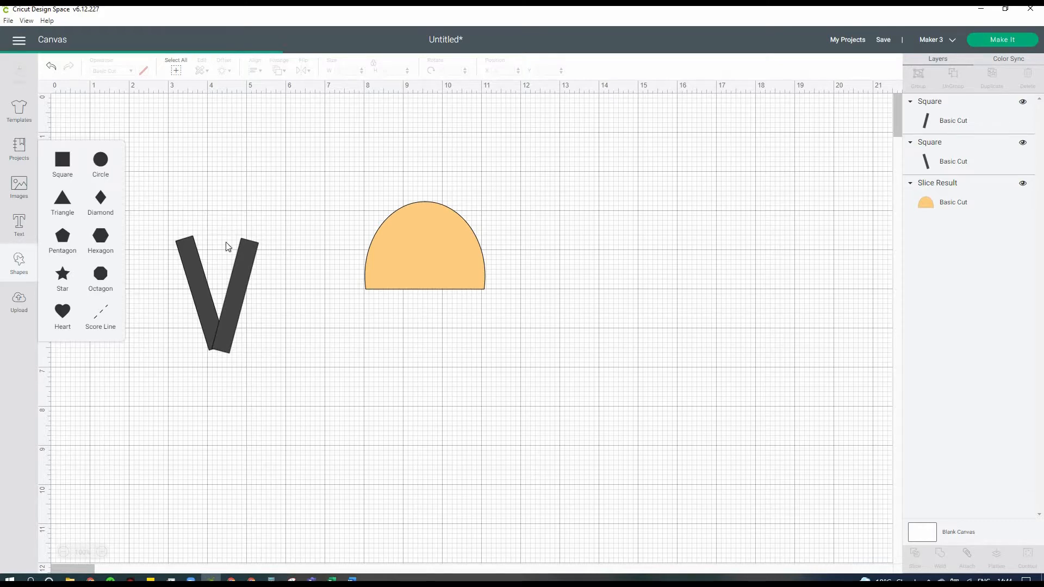
drag(228, 256, 270, 310)
click(161, 355)
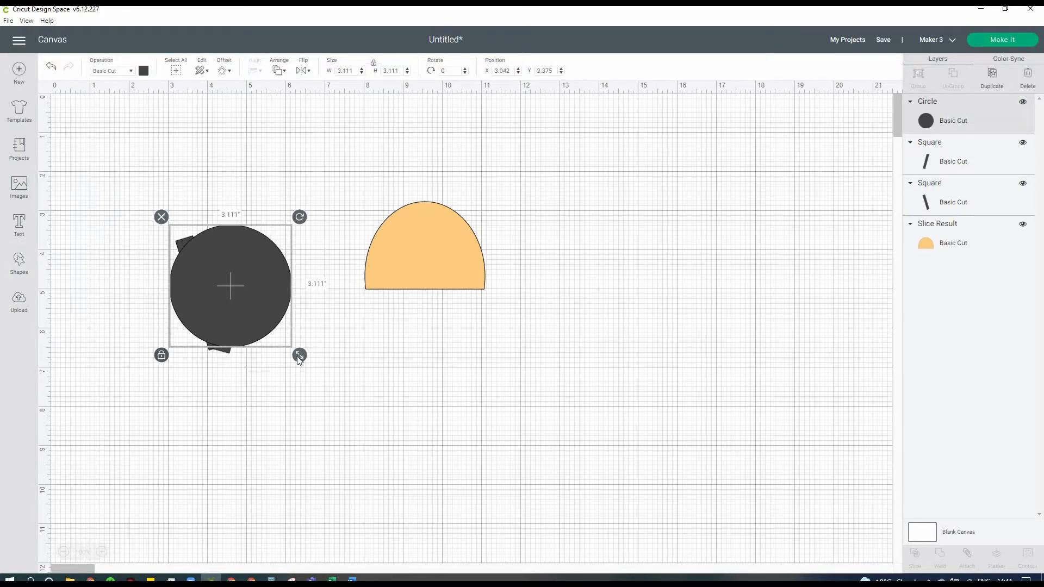
drag(300, 355, 230, 347)
drag(182, 302, 213, 315)
Add another circle, flatten it to an ellipse about 2.04 by 0.57 in, and place it across the top of the V.
click(17, 266)
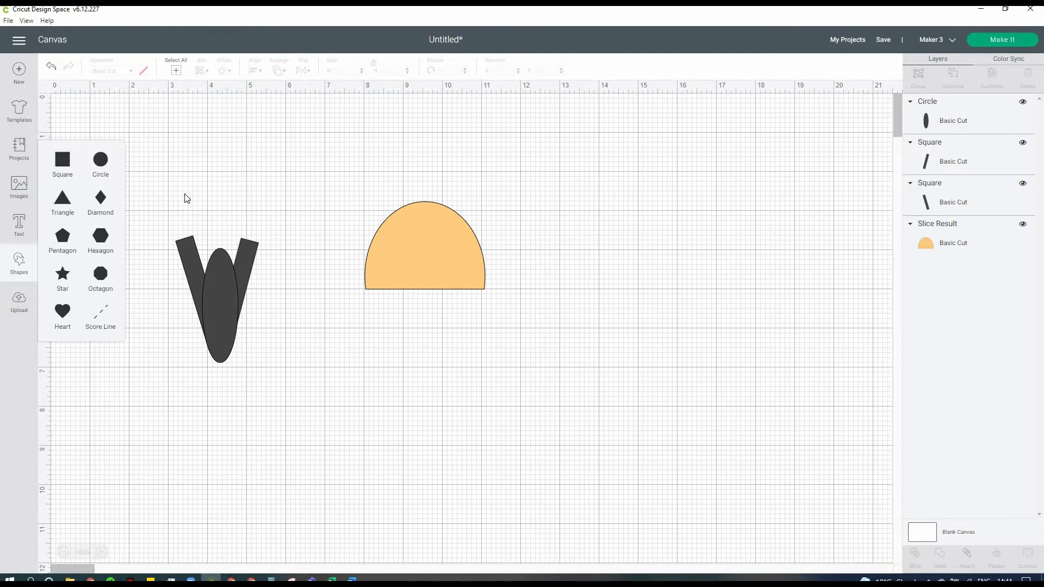
drag(242, 301, 256, 308)
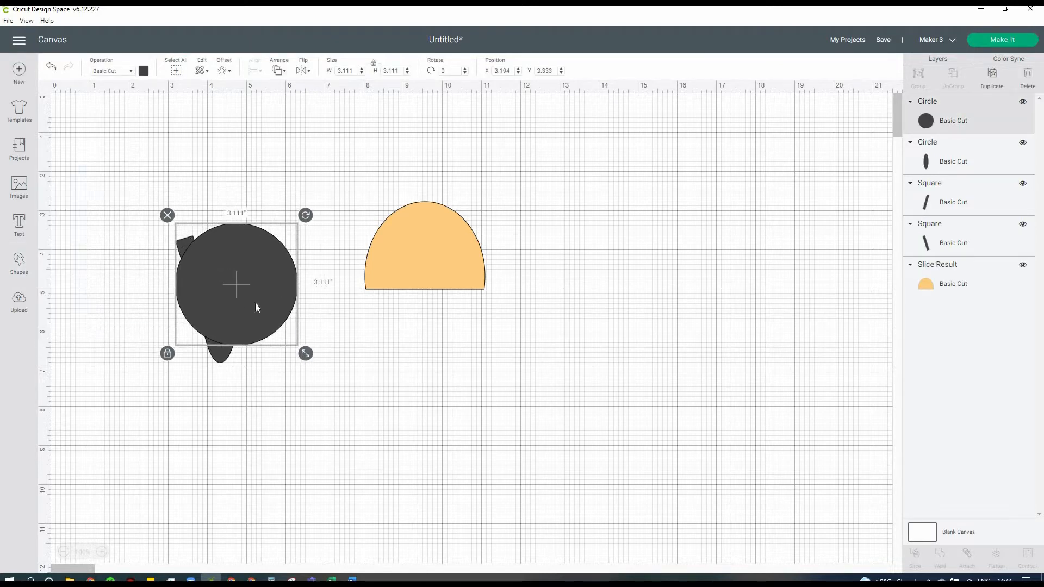
drag(305, 354, 264, 276)
drag(212, 255, 208, 254)
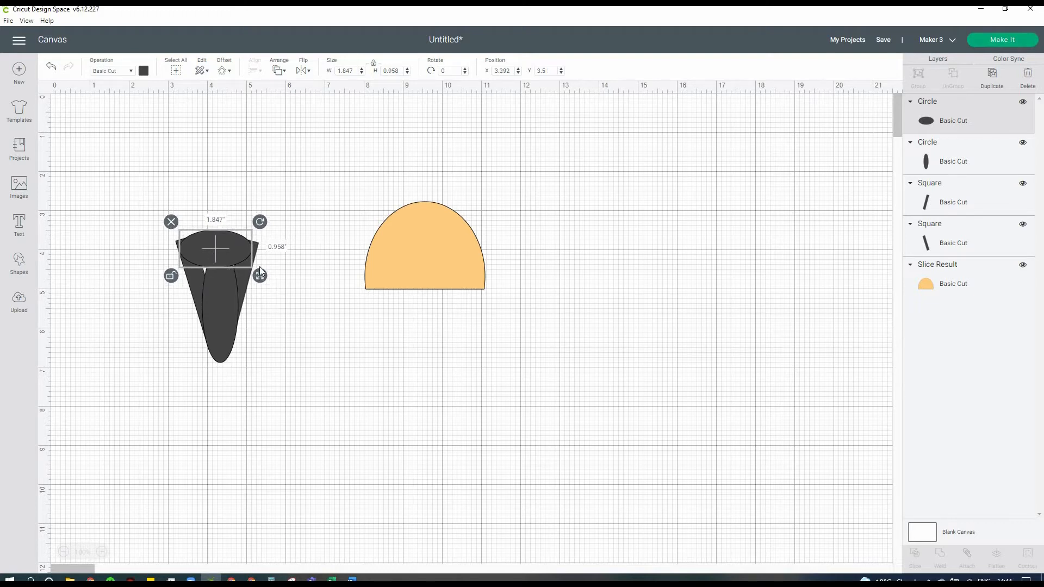
drag(260, 277, 222, 251)
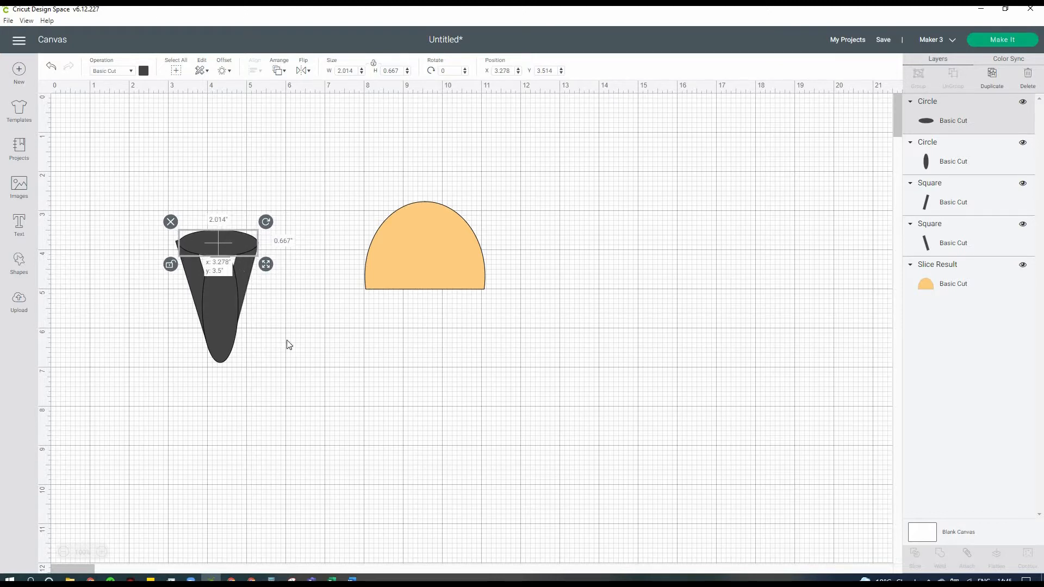
click(66, 258)
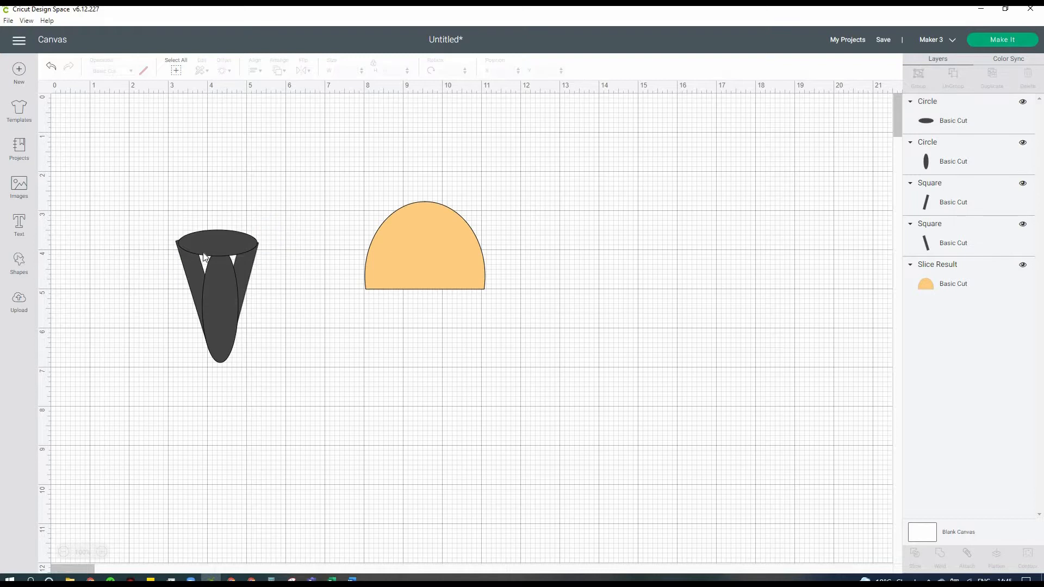
click(252, 248)
drag(257, 256, 232, 251)
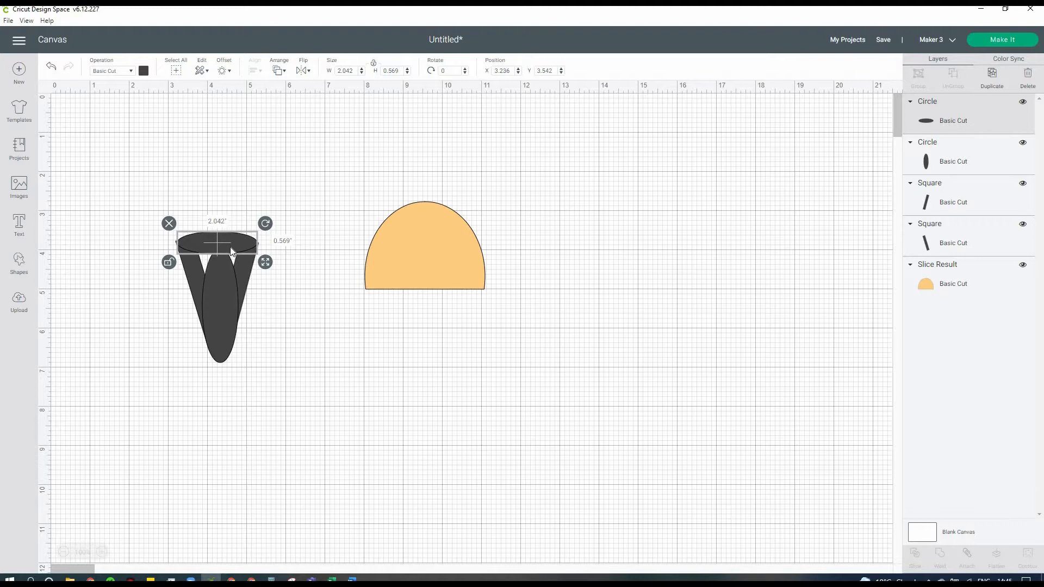
click(75, 244)
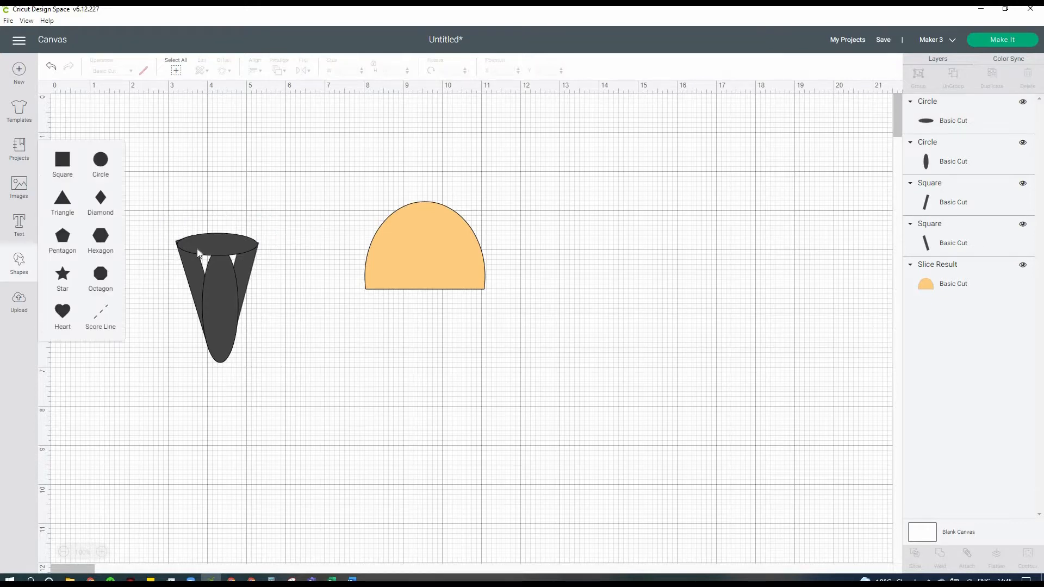
Add a square and shrink it to a rectangle covering the gaps just below the flat ellipse.
click(63, 159)
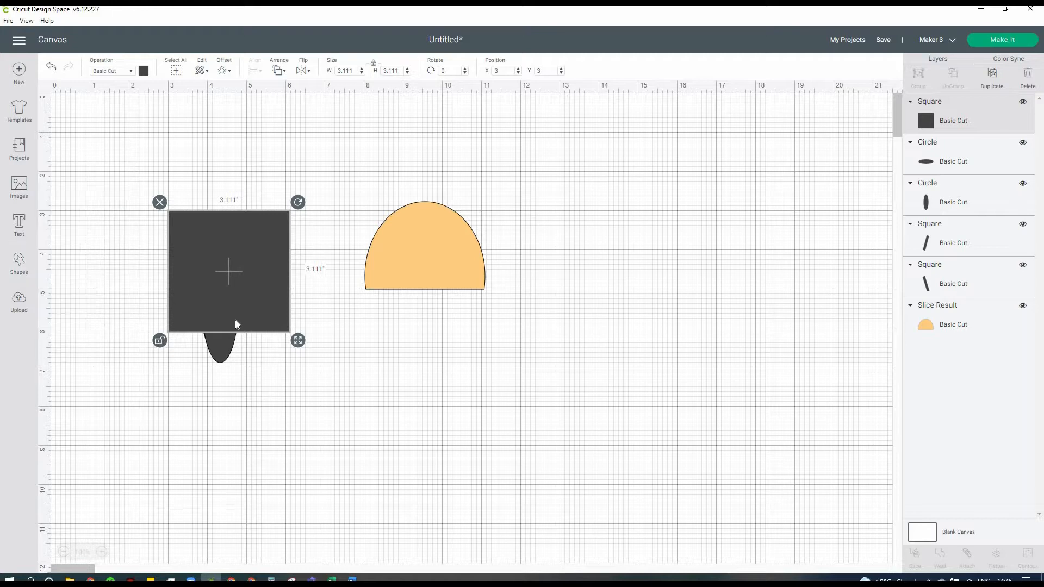
drag(235, 324, 221, 264)
click(314, 382)
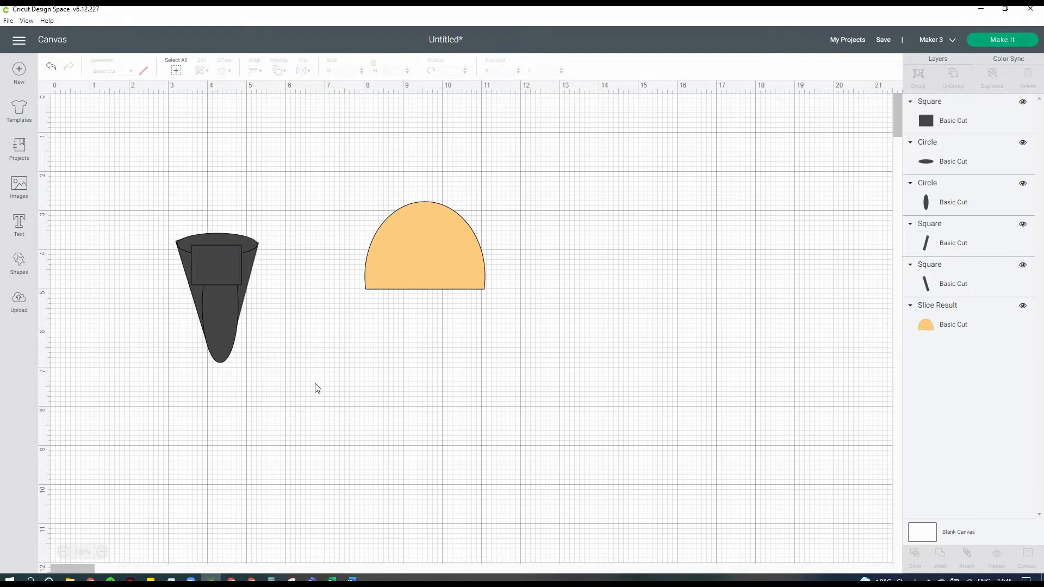
Weld the strips, ellipses and rectangle into one cone shape and place it to the left of the orange dome.
drag(317, 387, 153, 212)
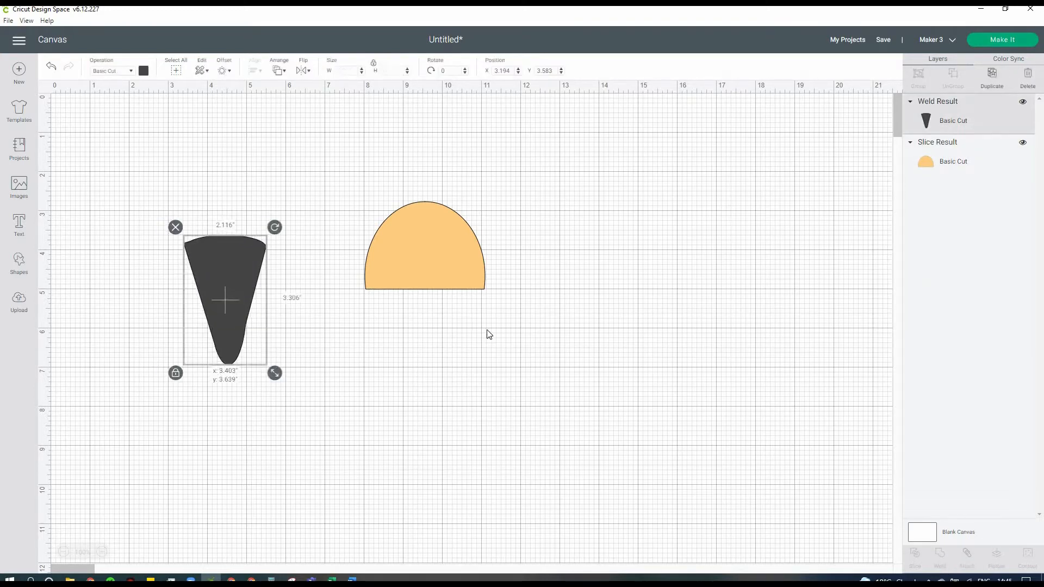
drag(218, 294, 538, 248)
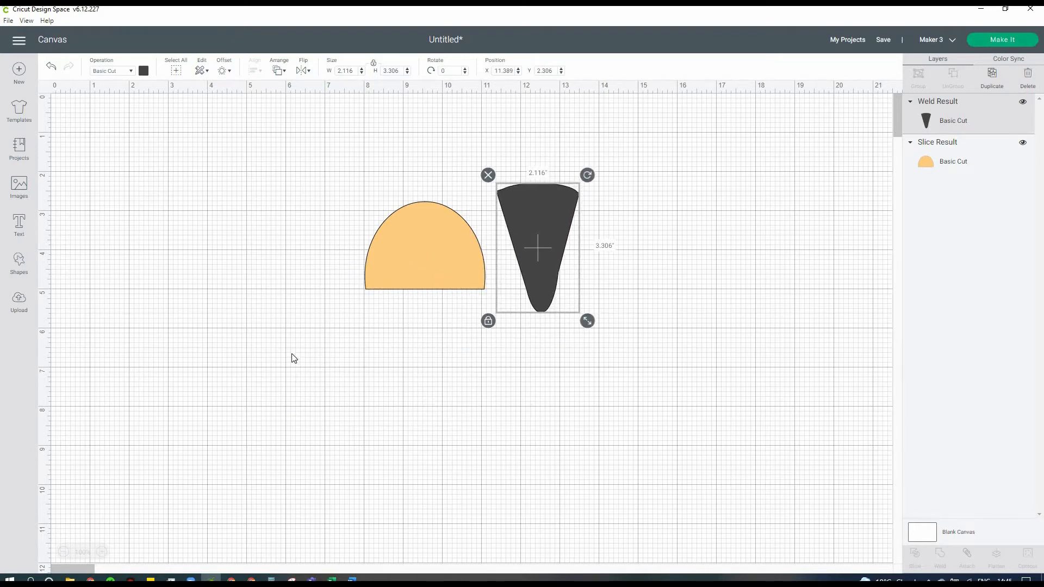
drag(537, 248, 256, 296)
click(243, 463)
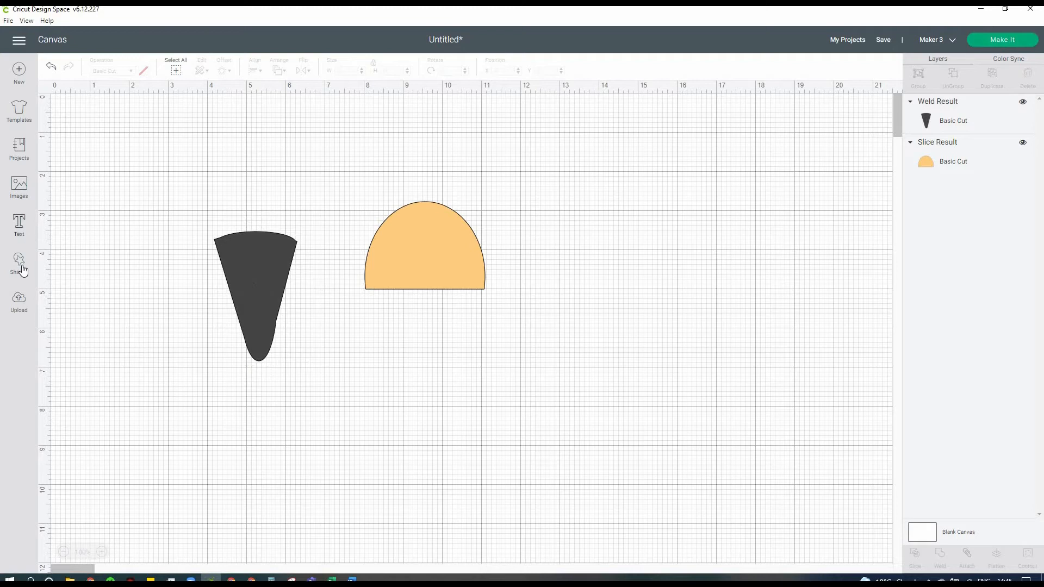
Add a square, rotate it about 18°, and place it against the bulging lower right edge of the cone.
click(19, 262)
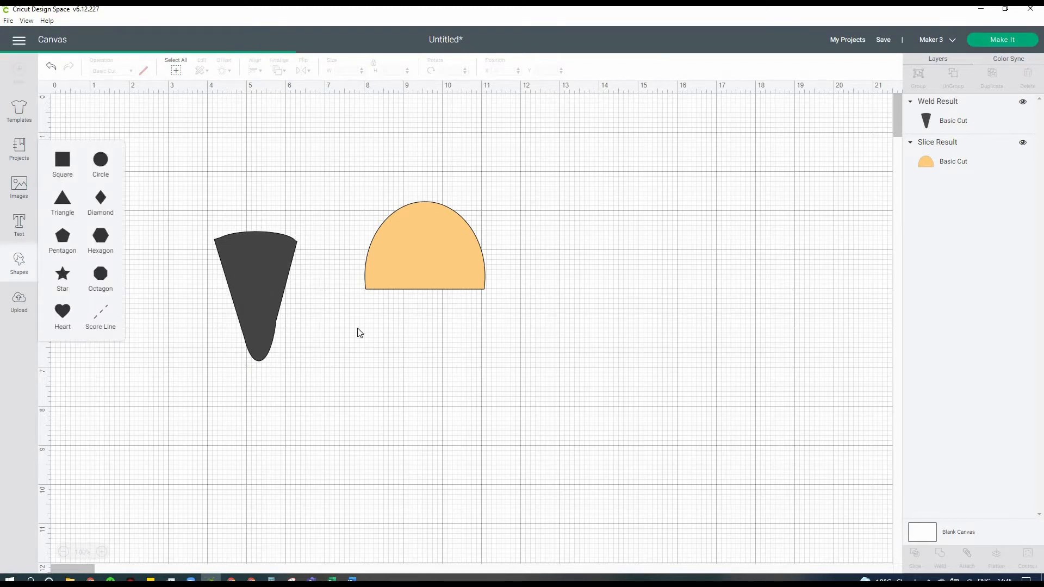
click(62, 159)
drag(256, 294, 347, 345)
drag(417, 278, 354, 348)
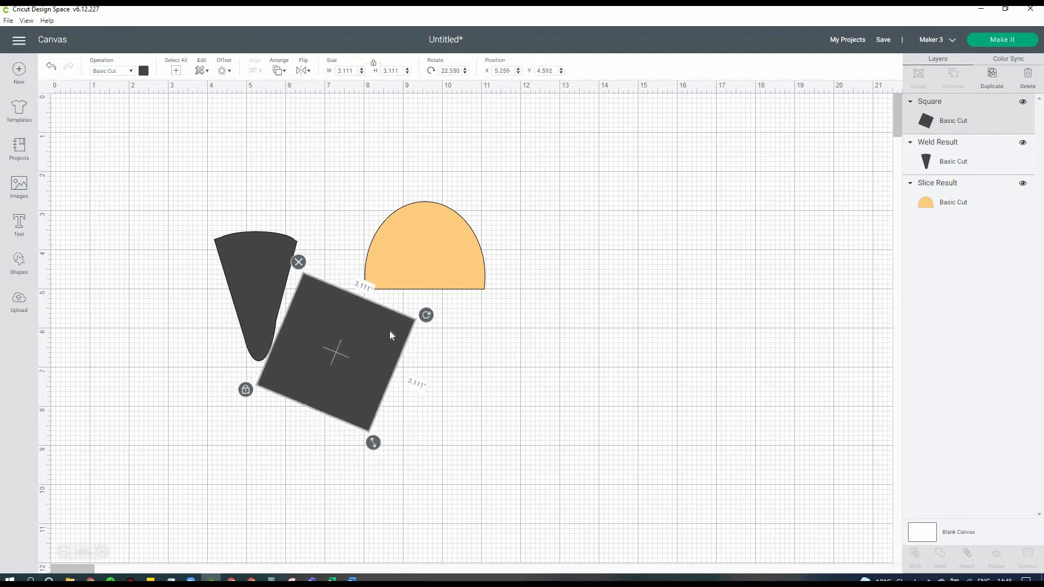
drag(428, 324, 419, 312)
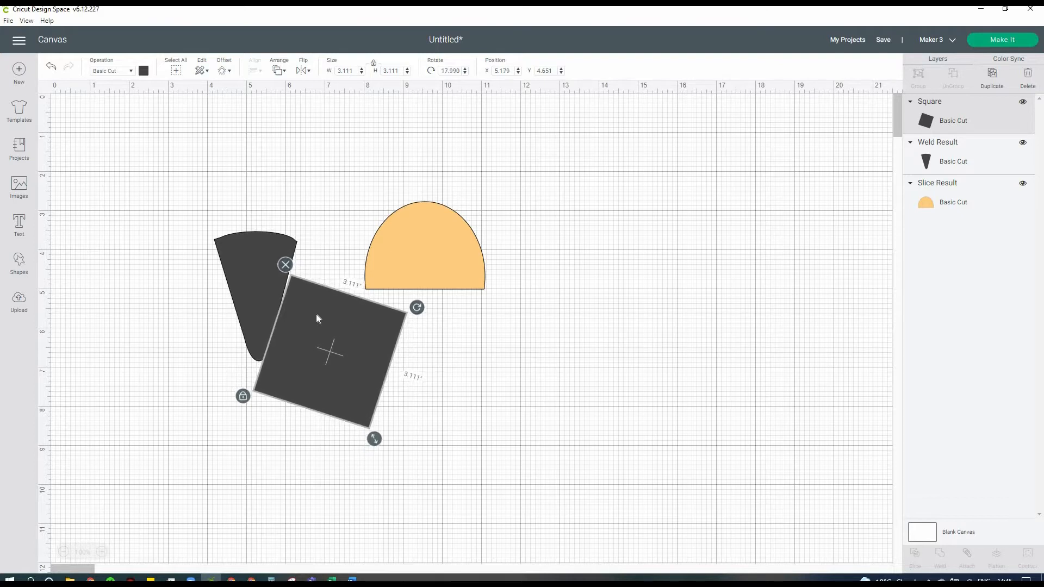
drag(317, 319, 317, 316)
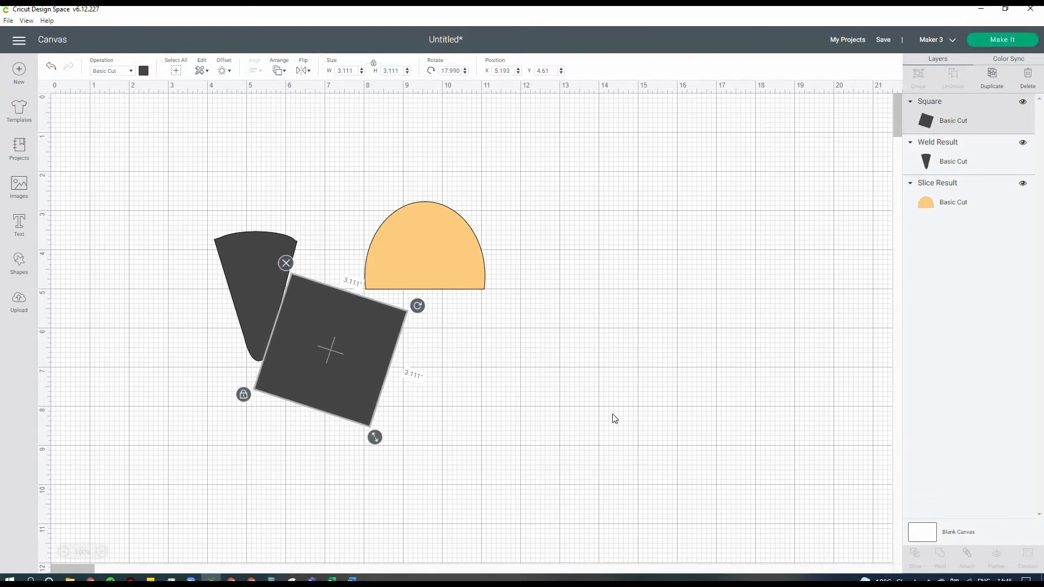
Slice the bulge off the cone with the tilted square, and delete the square and leftover slivers.
shift+click(957, 157)
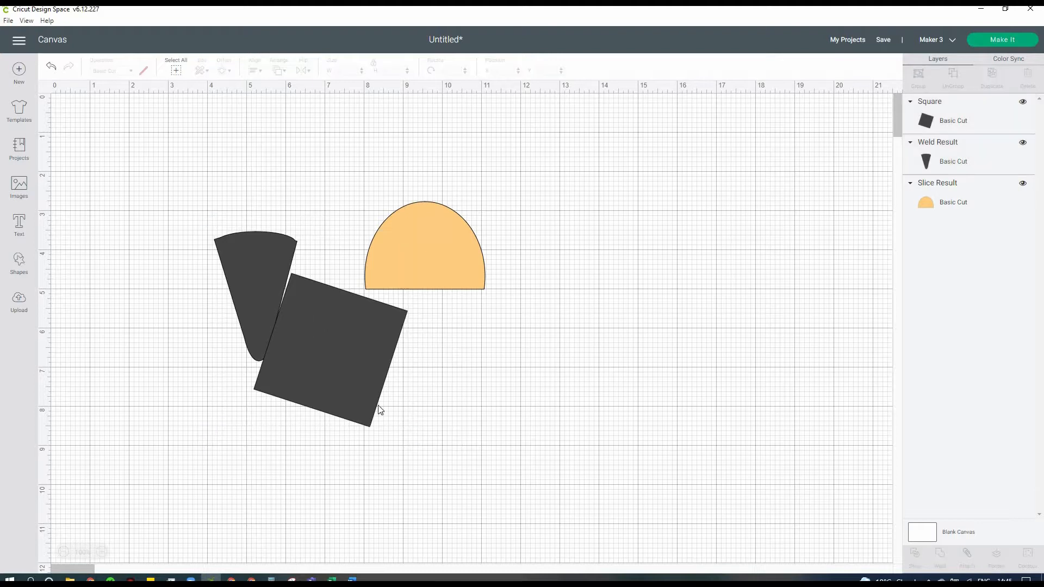
drag(319, 407, 422, 454)
drag(255, 294, 210, 286)
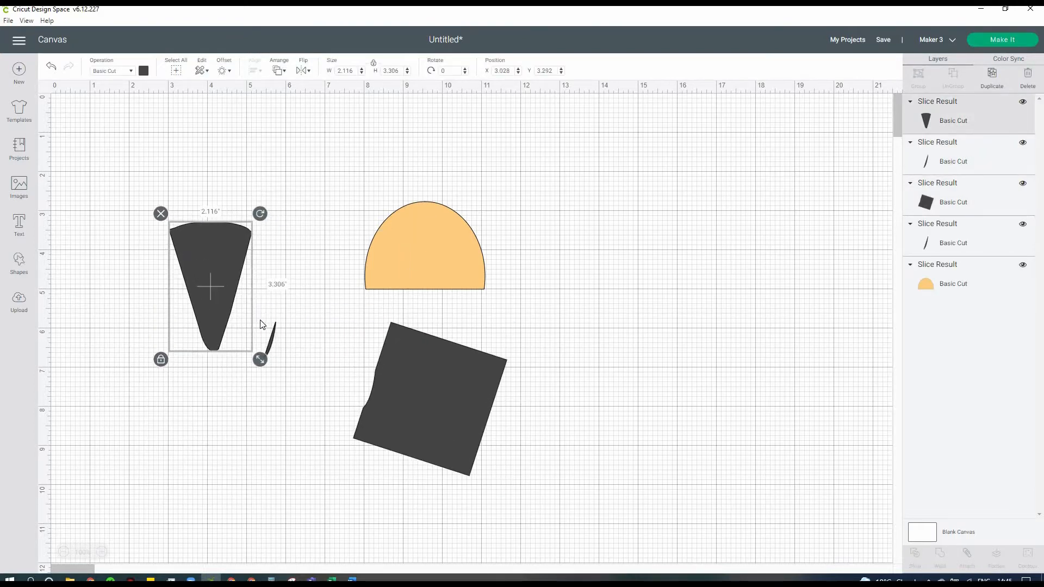
click(292, 376)
drag(260, 322, 353, 365)
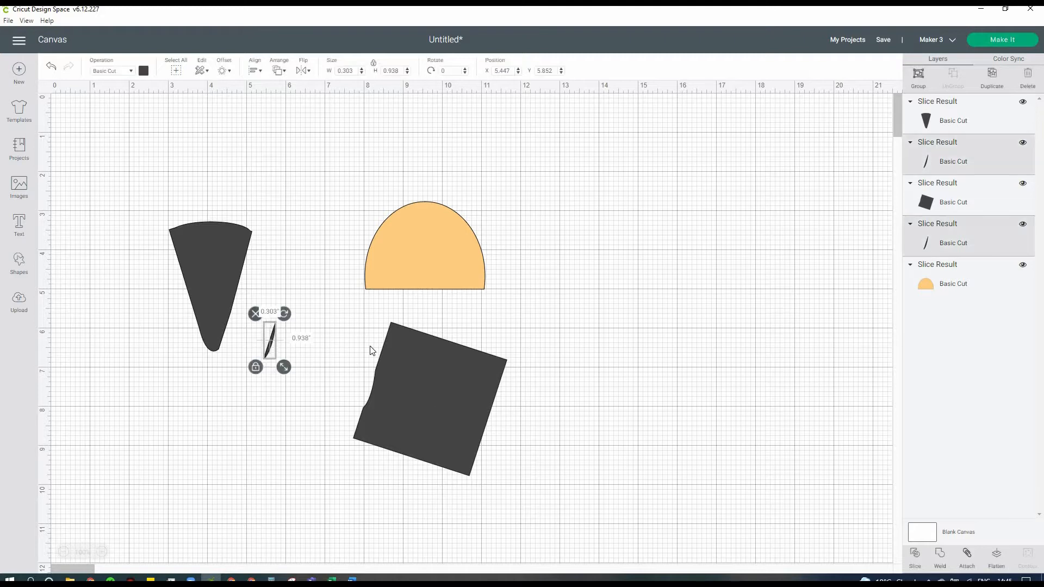
key(Delete)
click(392, 336)
key(Delete)
Duplicate the orange dome and place the copy below the original.
click(417, 231)
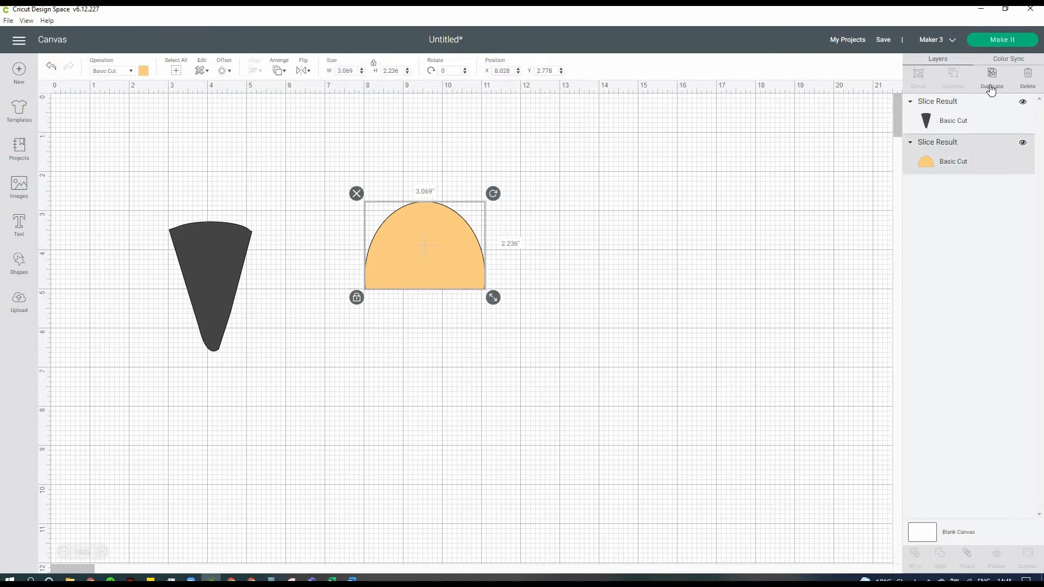
key(ctrl+d)
key(shift+Down)
key(shift+Down)
key(shift+Down)
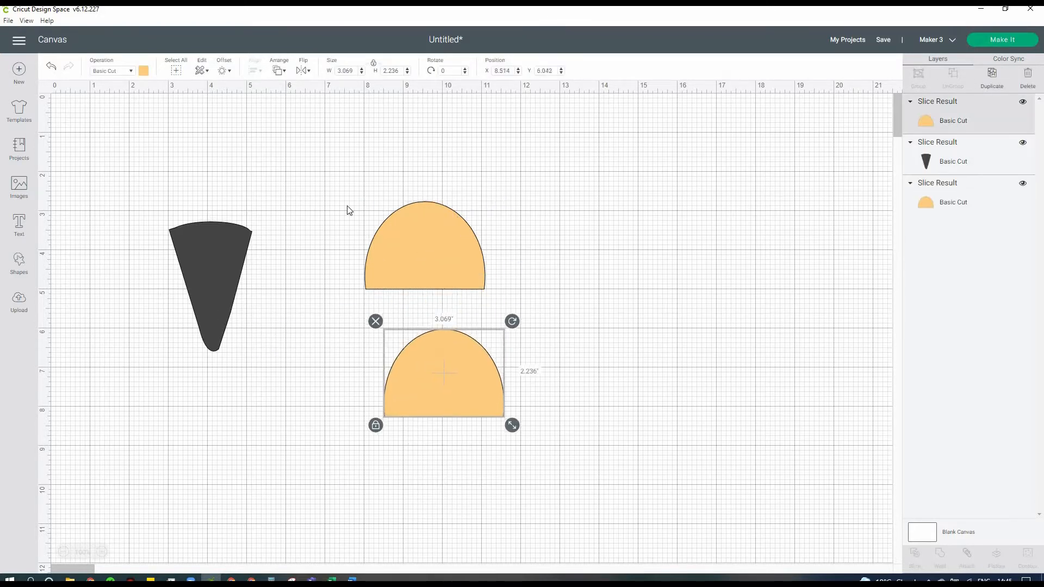
Duplicate the cone, rotate the copy about 80.56°, and overlap its tip with the lower dome's right edge.
key(Tab)
key(ctrl+d)
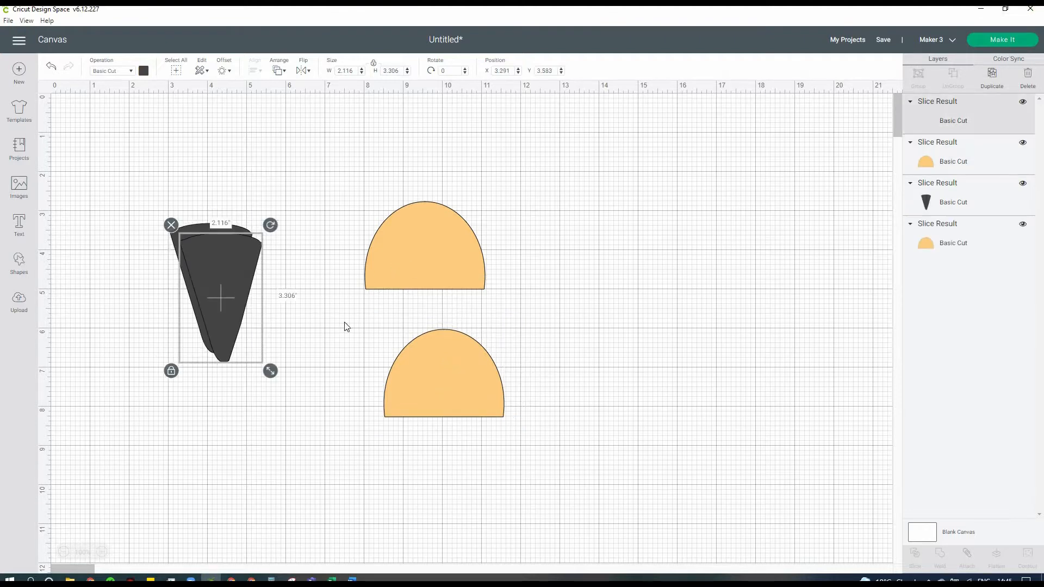
drag(220, 296, 579, 350)
drag(628, 280, 623, 408)
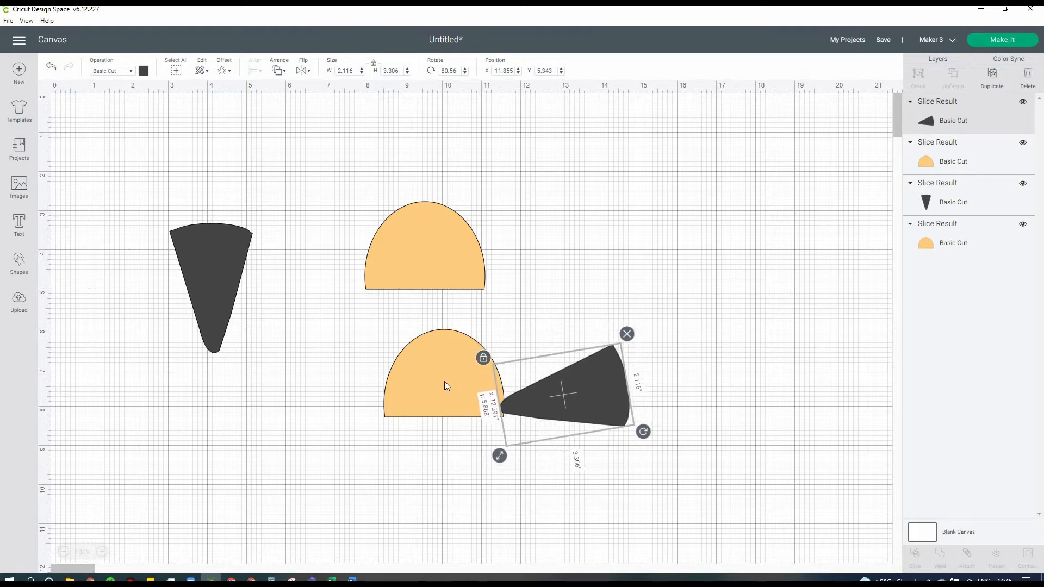
Slice the rotated cone's tip with the lower dome and place the trimmed ray beside the upper dome's right edge.
shift+click(952, 160)
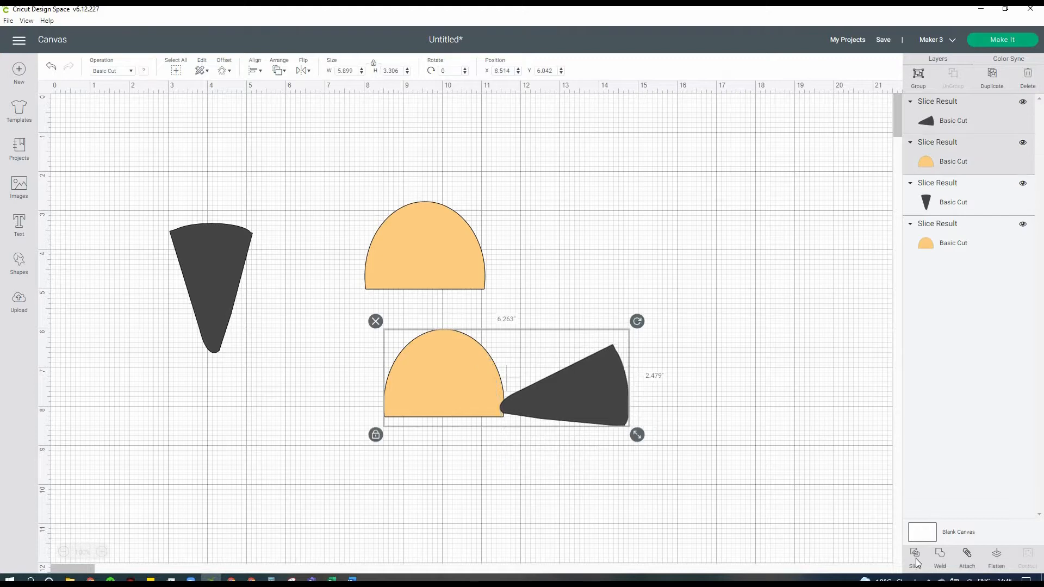
click(916, 559)
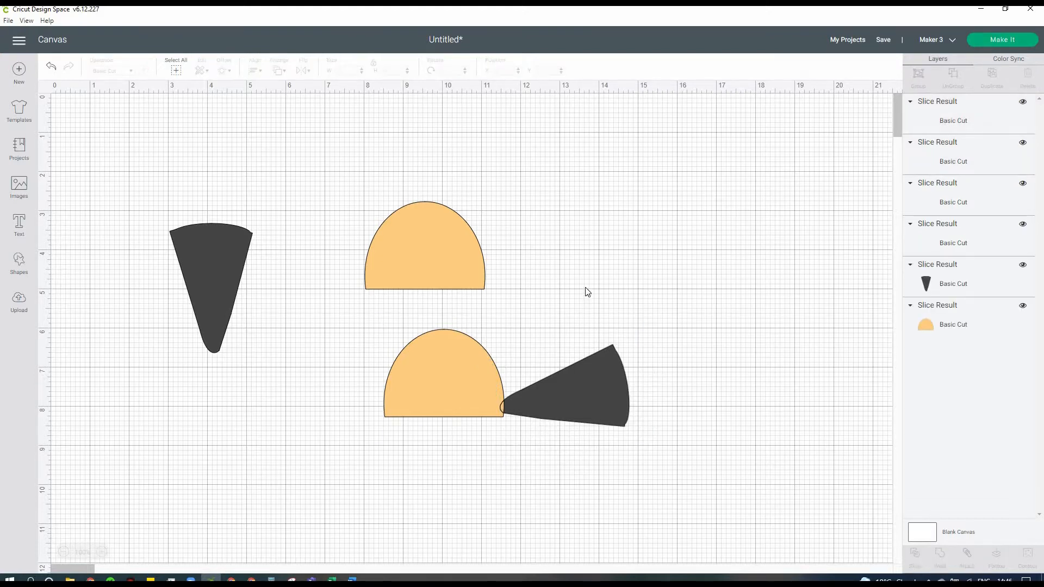
drag(599, 385, 584, 289)
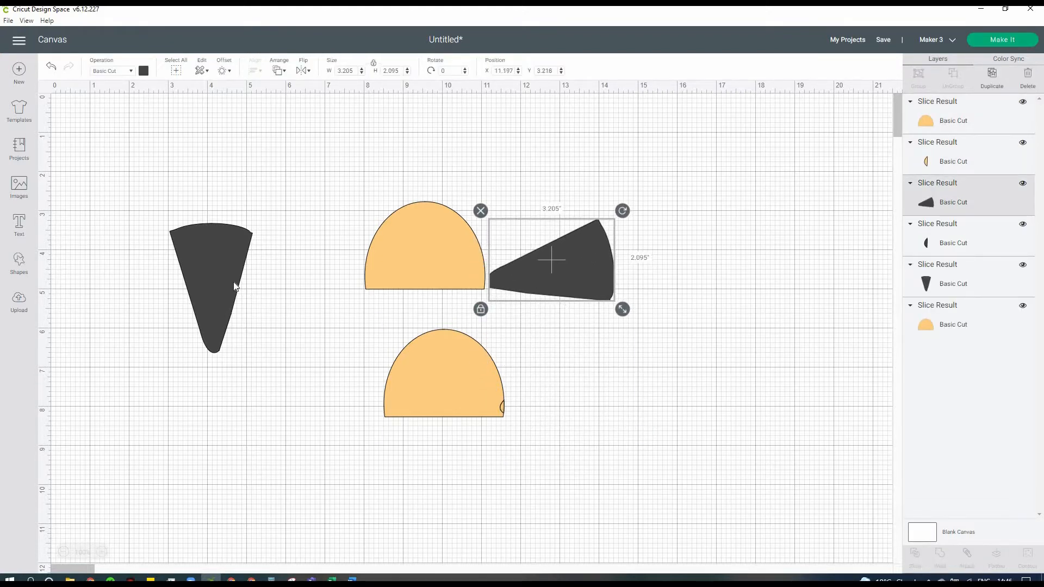
Duplicate the upright cone, rotate the copy about 51.5°, and overlap its tip with the lower dome above the first cut.
drag(231, 305, 285, 337)
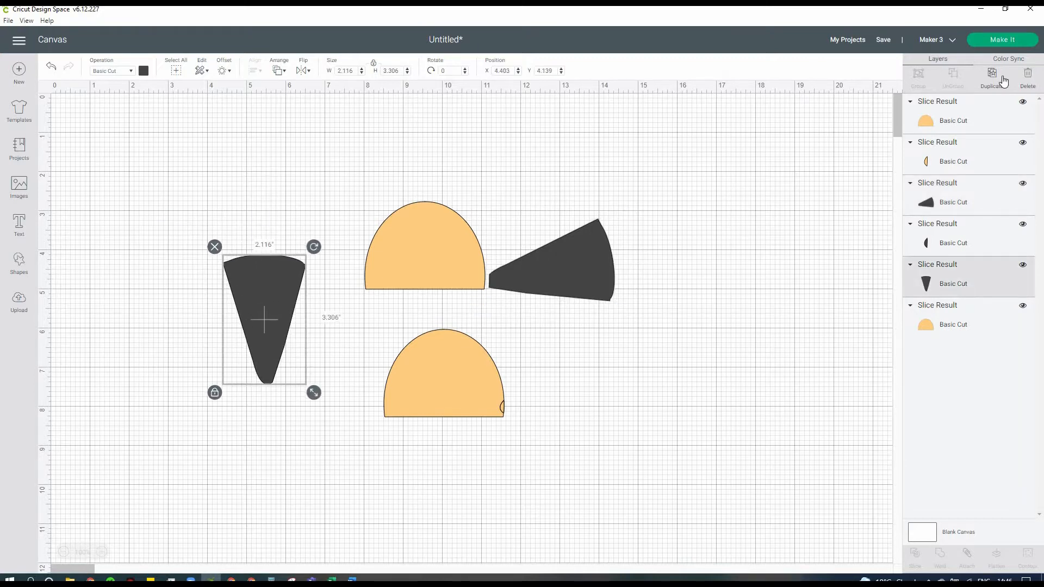
key(ctrl+d)
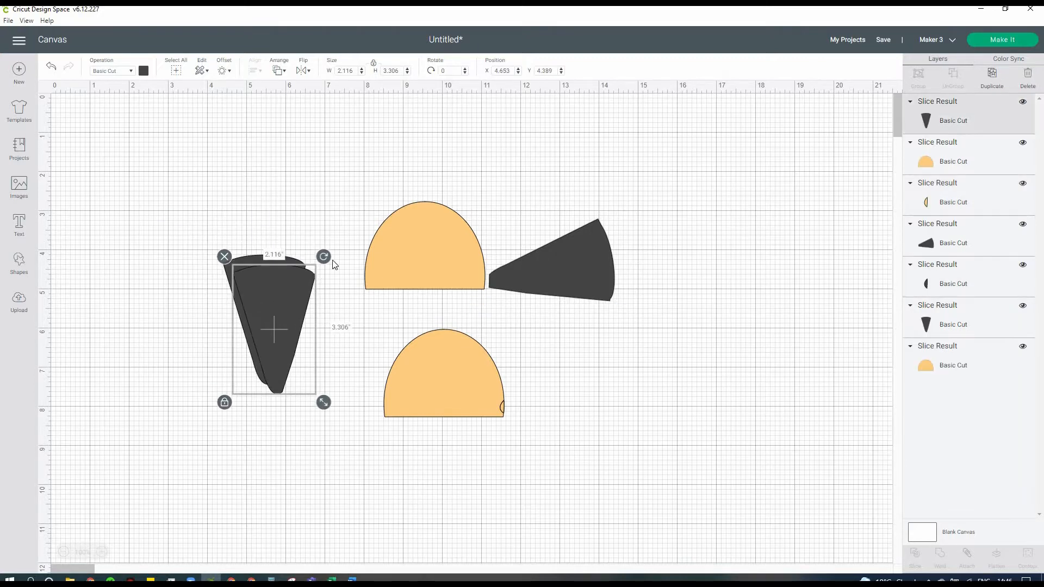
drag(338, 262, 374, 336)
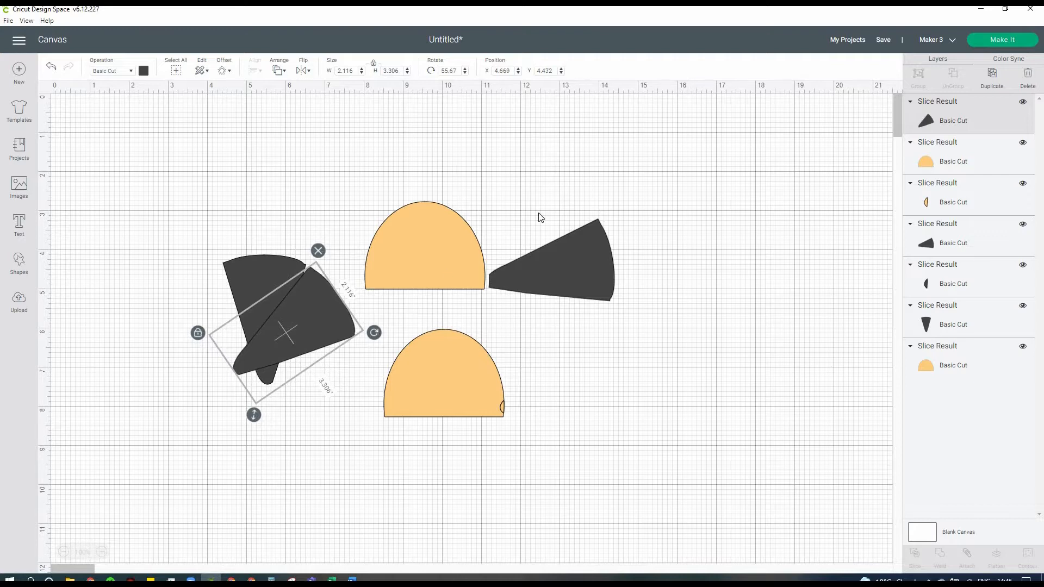
drag(262, 367, 501, 249)
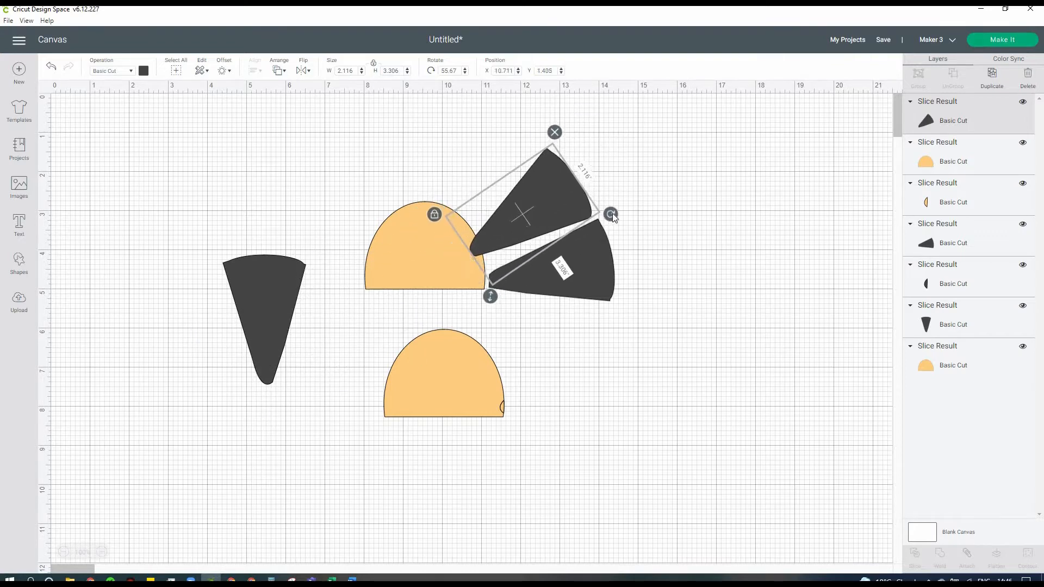
drag(546, 214, 563, 345)
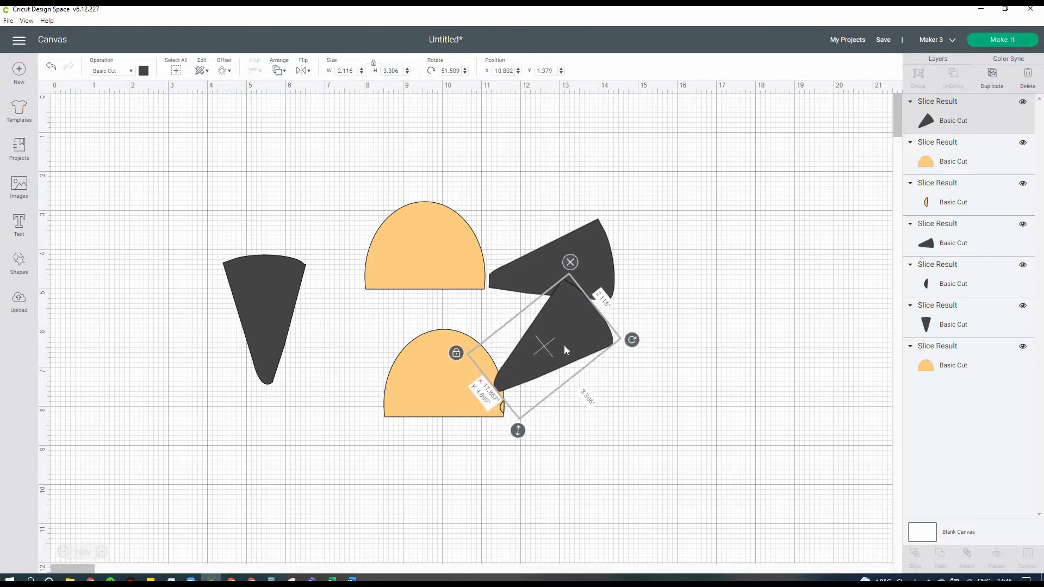
Slice the second cone's tip with the lower dome and place the trimmed ray just above the first ray.
shift+click(434, 386)
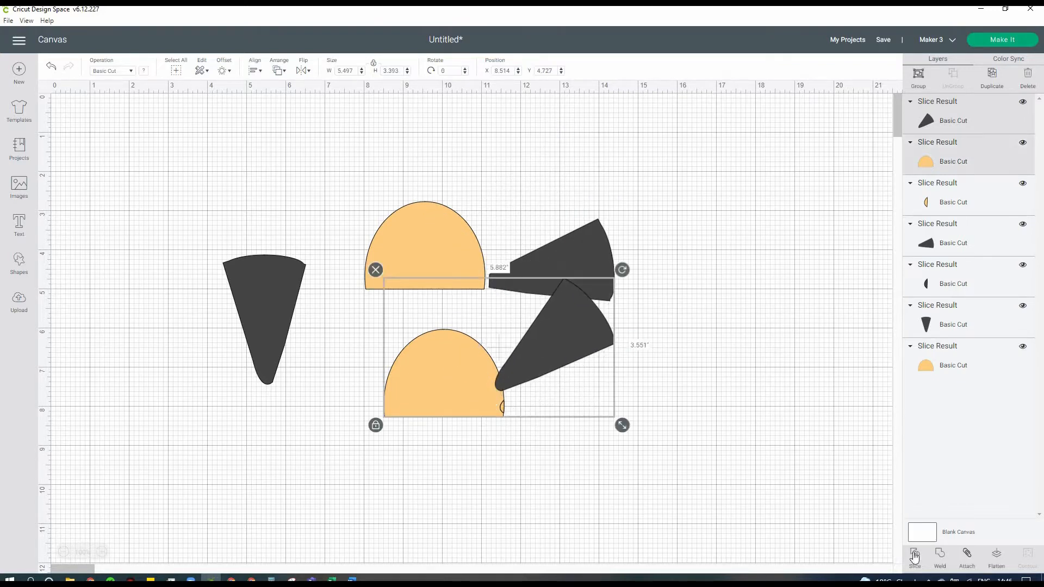
drag(550, 350, 535, 218)
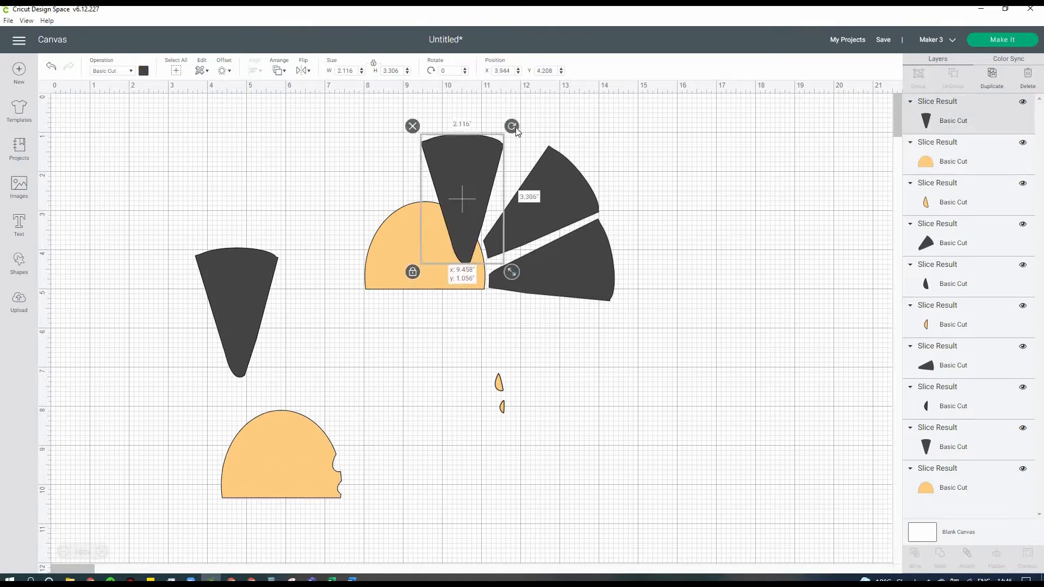
Rotate the third cone copy, slice its tip with the notched dome, and place it as the next ray around the upper dome.
drag(497, 121, 562, 136)
mouse_move(497, 174)
mouse_down()
mouse_move(497, 164)
mouse_move(352, 370)
mouse_move(489, 159)
mouse_move(514, 168)
mouse_up()
shift+click(279, 460)
click(286, 154)
click(915, 557)
drag(558, 242, 552, 233)
drag(497, 160, 497, 169)
click(384, 226)
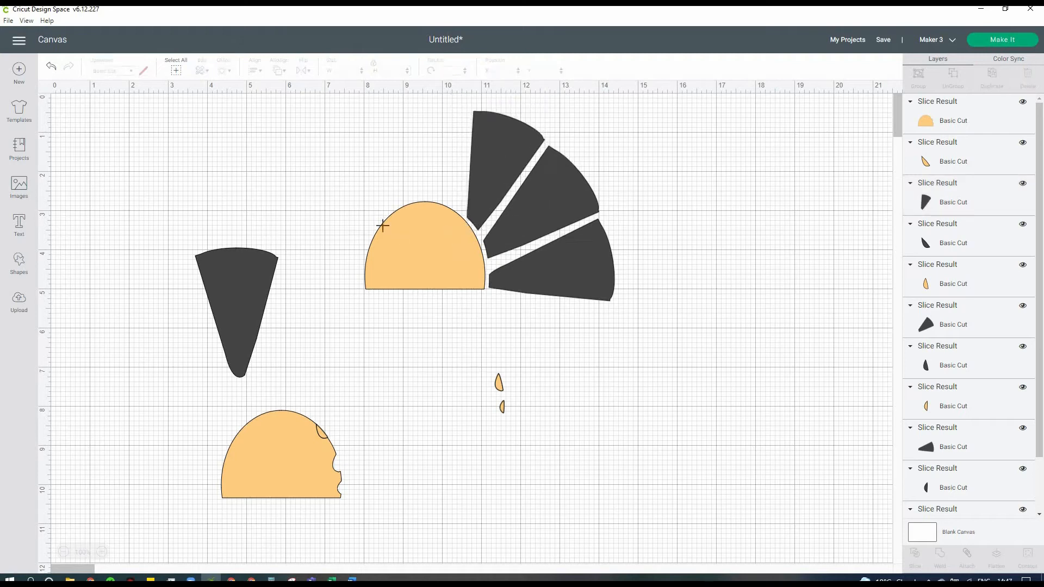
Move the upper dome together with its three rays to the right and slightly down.
drag(282, 99, 623, 333)
drag(543, 272, 616, 304)
click(610, 398)
drag(565, 205, 557, 196)
click(609, 436)
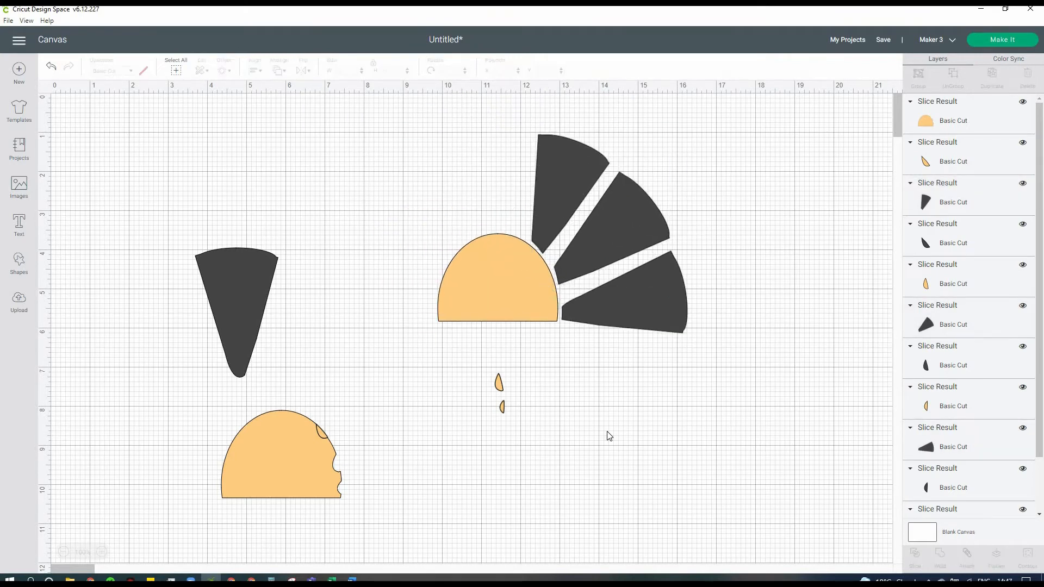
Copy and paste the cone, then narrow the original to about 1.666 in, tilt it slightly, and place it over the dome's top.
click(245, 312)
key(ctrl+c)
key(ctrl+v)
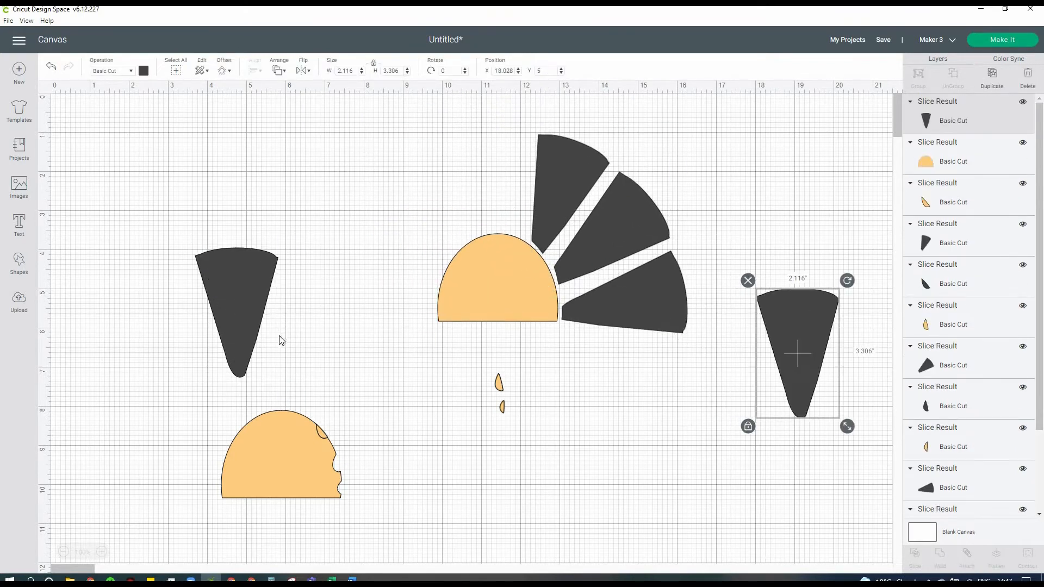
drag(235, 306, 493, 183)
drag(543, 115, 535, 110)
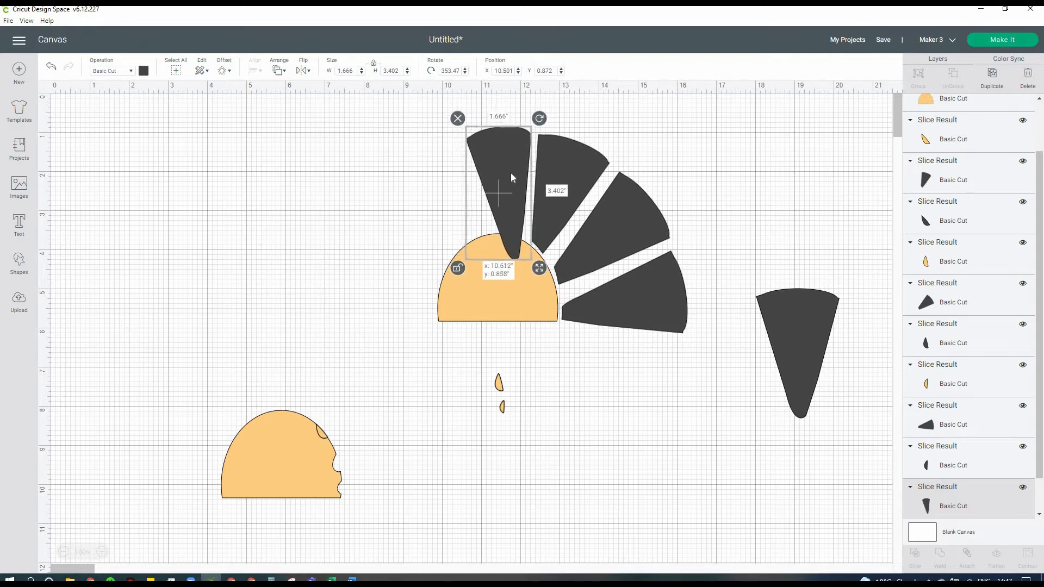
Slice the narrow cone's tip with the notched dome copy so the trimmed ray sits above the intact dome.
drag(333, 334, 500, 189)
shift+click(285, 471)
click(915, 557)
click(299, 328)
Duplicate the three right-hand rays, flip the copies horizontally, and place them along the dome's left side.
click(686, 290)
shift+click(576, 174)
shift+click(610, 236)
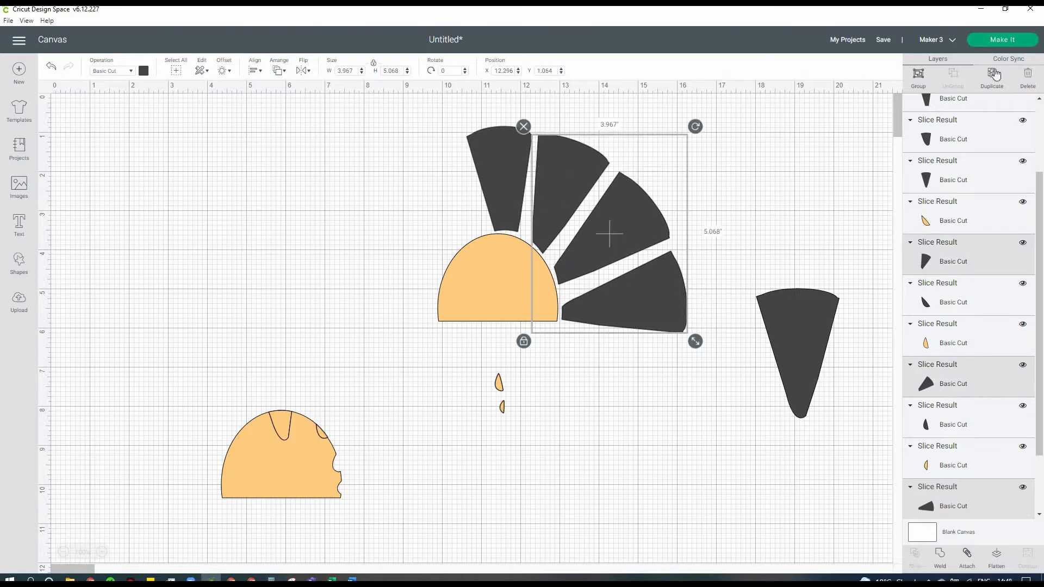
key(ctrl+d)
click(302, 71)
click(325, 89)
drag(637, 286, 401, 275)
Nudge the mirrored rays individually to even out their spacing around the dome.
click(313, 190)
click(388, 225)
click(354, 215)
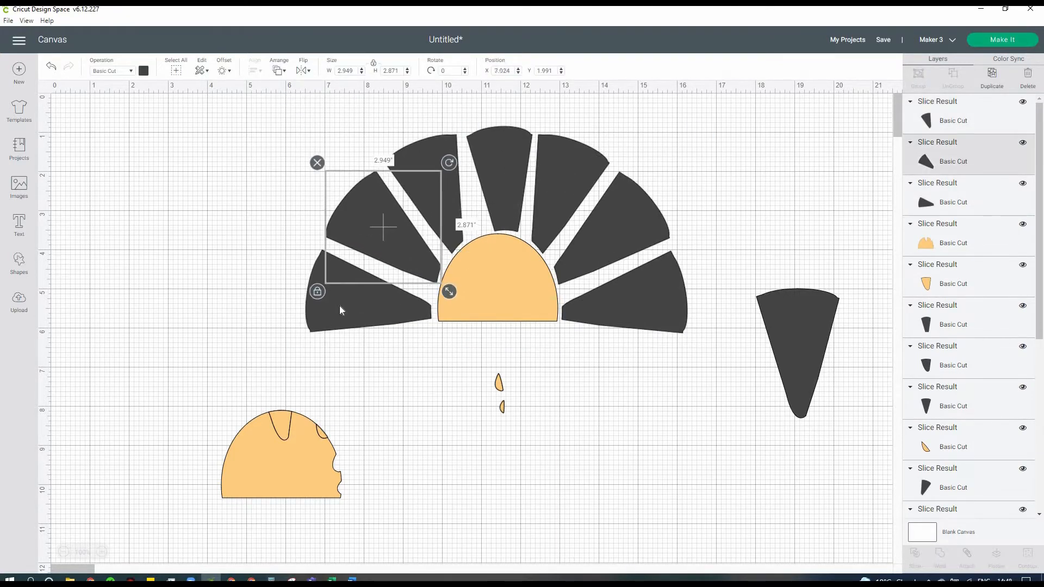
click(339, 306)
Rotate the top ray to about 6.19° and center it between its neighboring rays.
drag(500, 156, 495, 154)
click(499, 382)
click(497, 169)
drag(543, 125, 538, 120)
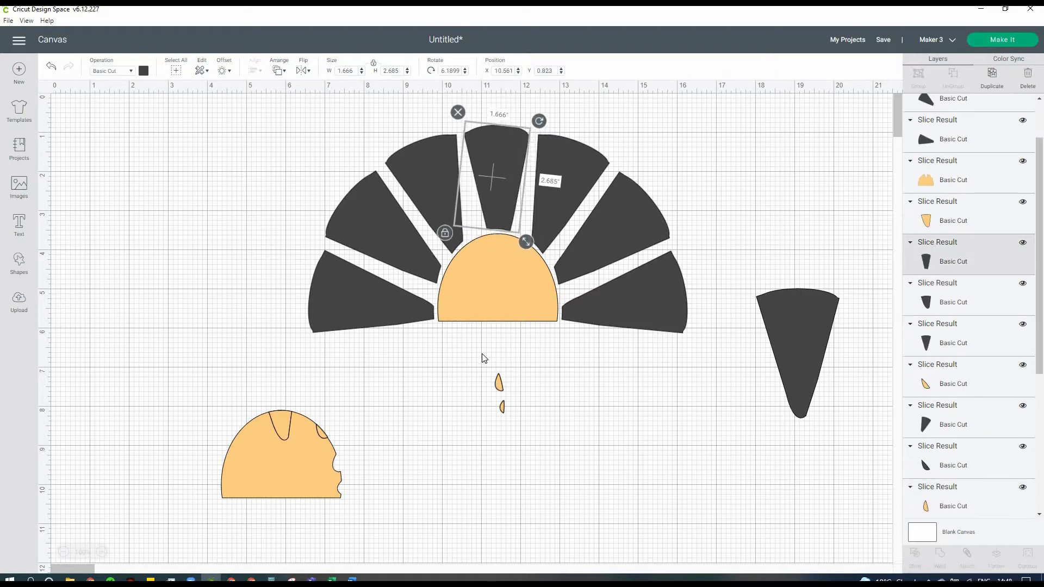
Delete the leftover slice pieces, the notched dome copy and the spare cone.
click(466, 401)
drag(483, 359, 517, 427)
key(Delete)
key(ctrl+z)
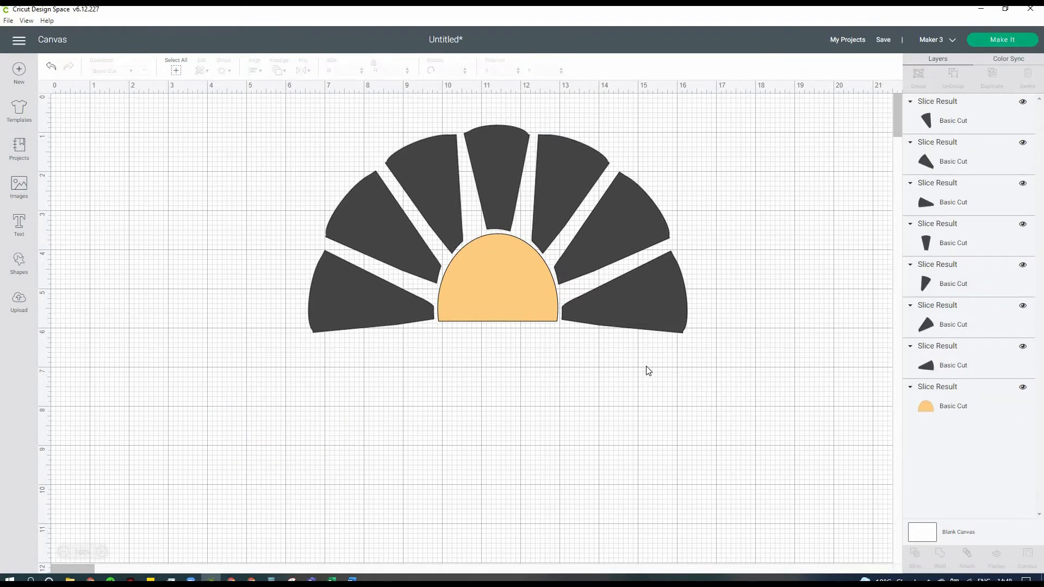
Color the top center ray yellow (#ffec3c).
click(497, 154)
click(144, 70)
click(223, 150)
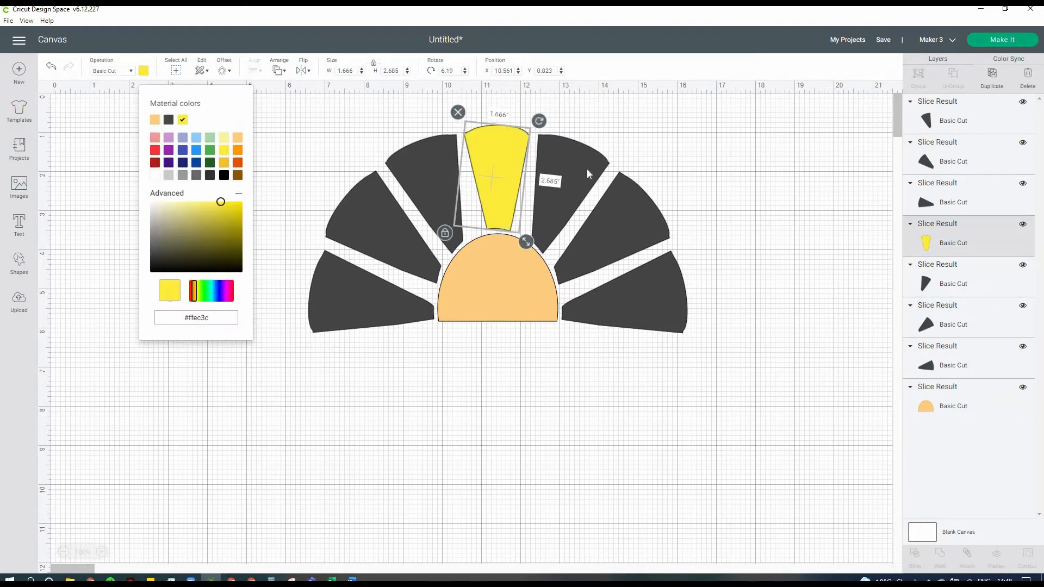
From top to bottom, color the right rays salmon pink, light pink and orange, and the left rays light pink, orange and yellow.
click(590, 174)
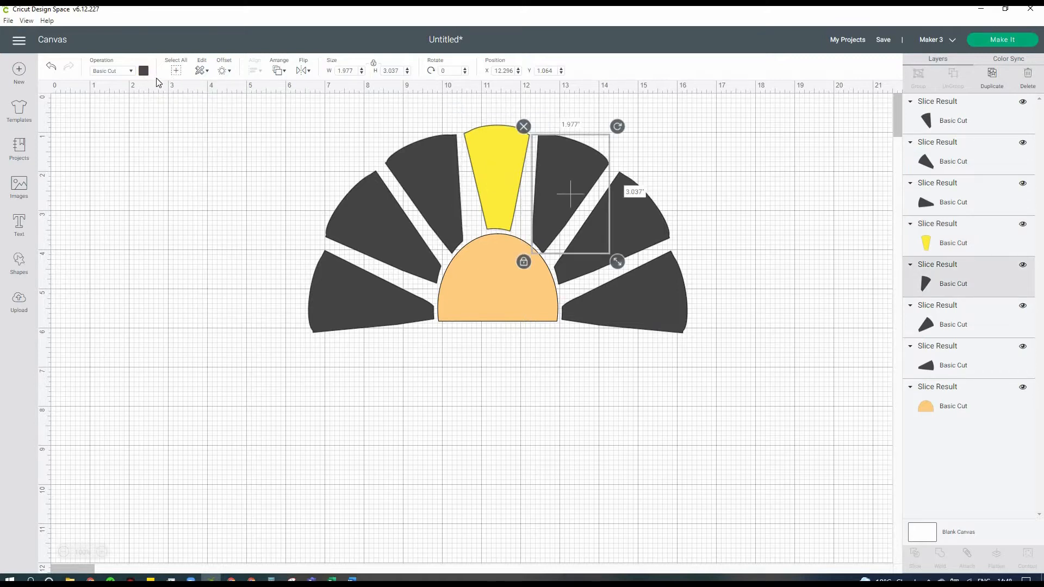
click(143, 70)
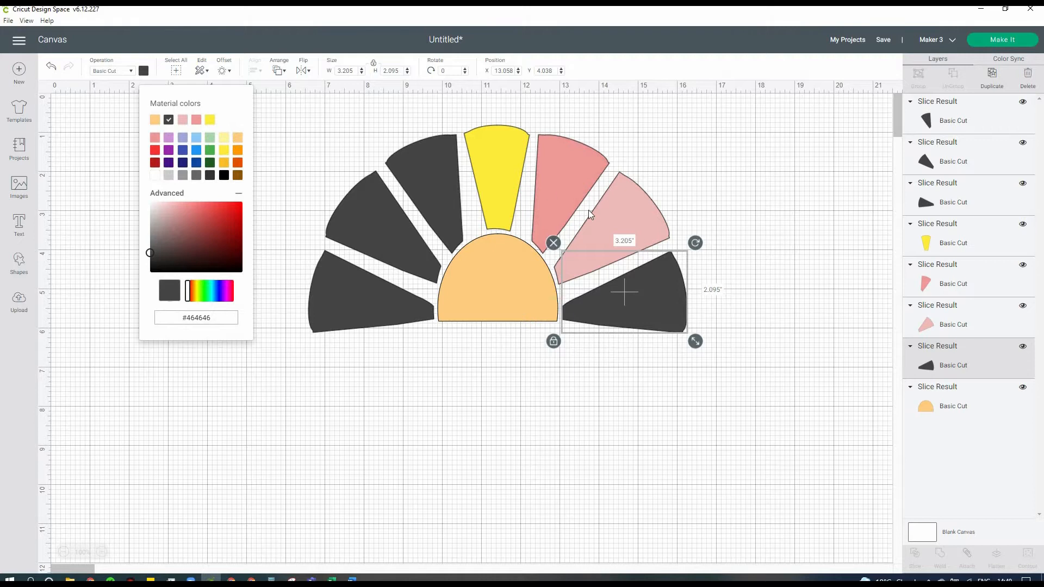
click(196, 120)
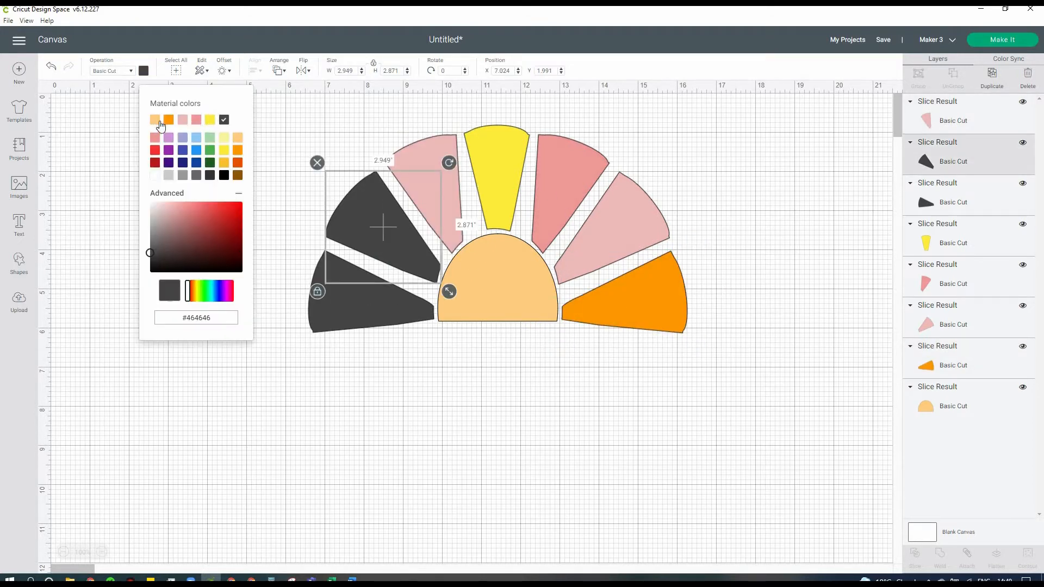
click(169, 119)
click(210, 120)
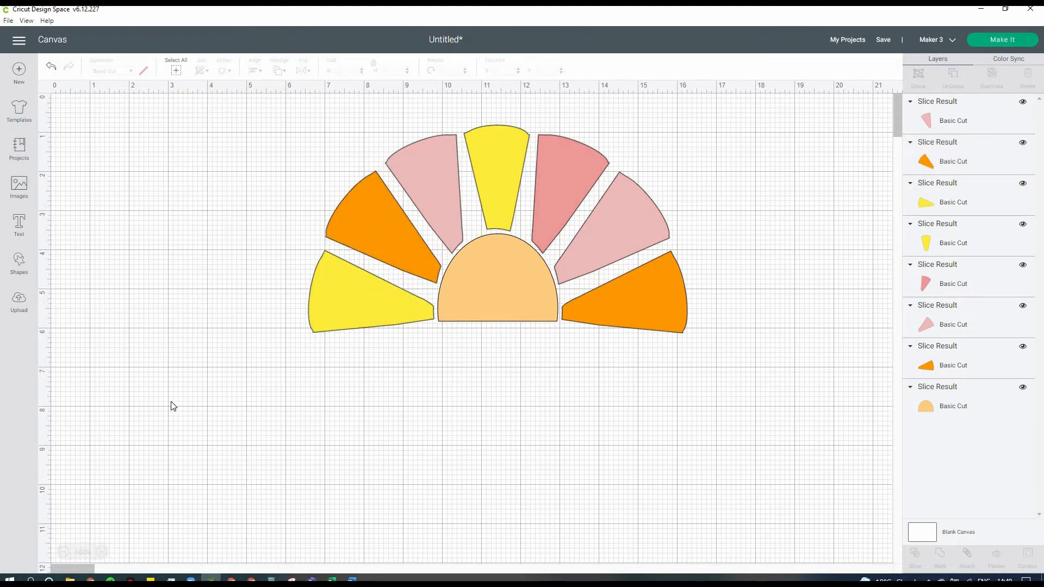
Group the dome and all seven rays, and move the group slightly up and to the left.
drag(207, 334, 821, 210)
key(ctrl+g)
drag(432, 296, 396, 287)
click(439, 409)
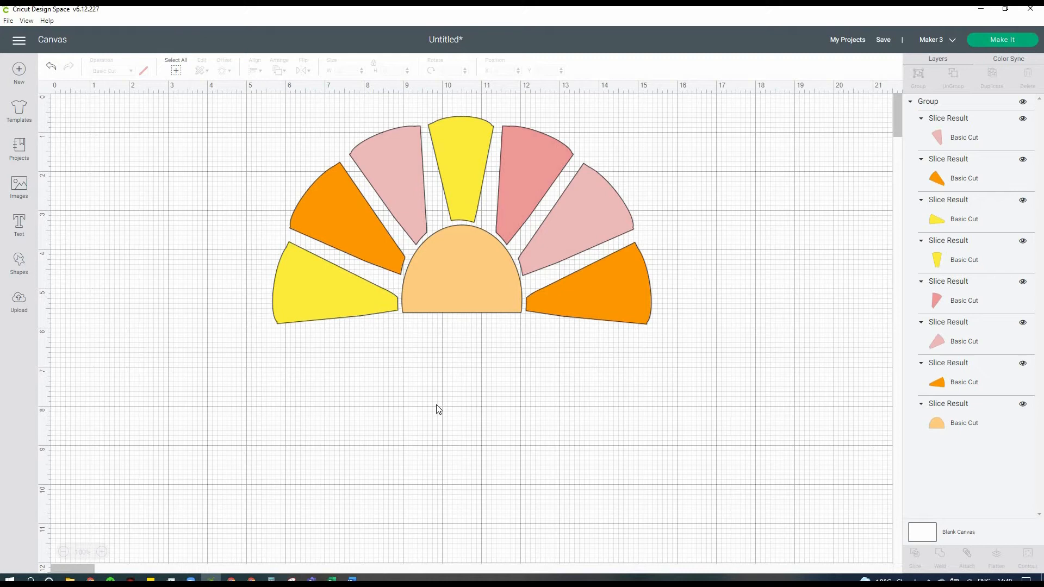
Move the grouped sunburst down and slightly left to free the upper part of the canvas.
drag(430, 244, 369, 461)
click(356, 196)
click(377, 260)
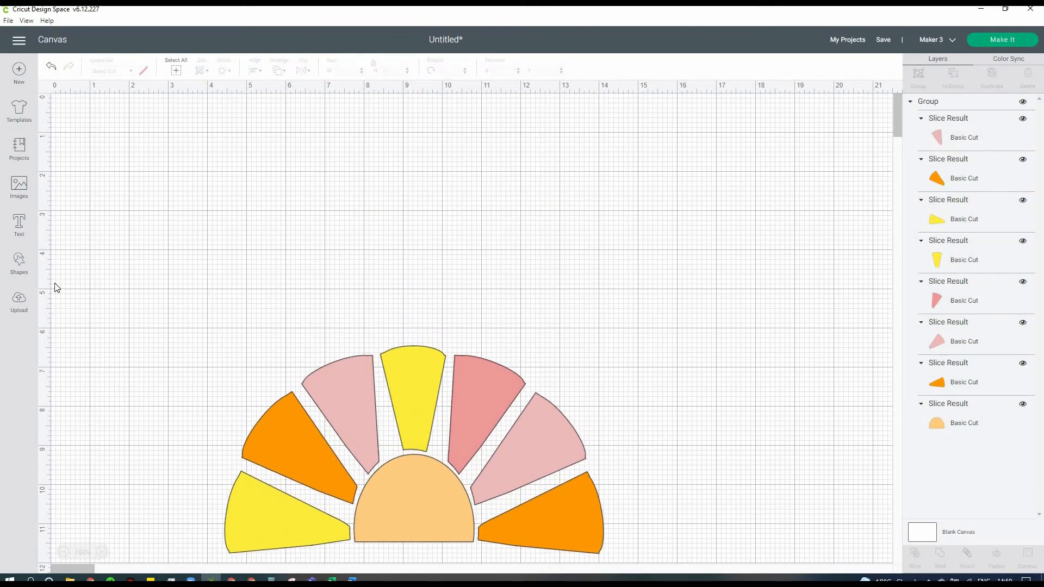
Insert a circle above the sunburst and reshape it into a small, wide, flat ellipse.
click(31, 267)
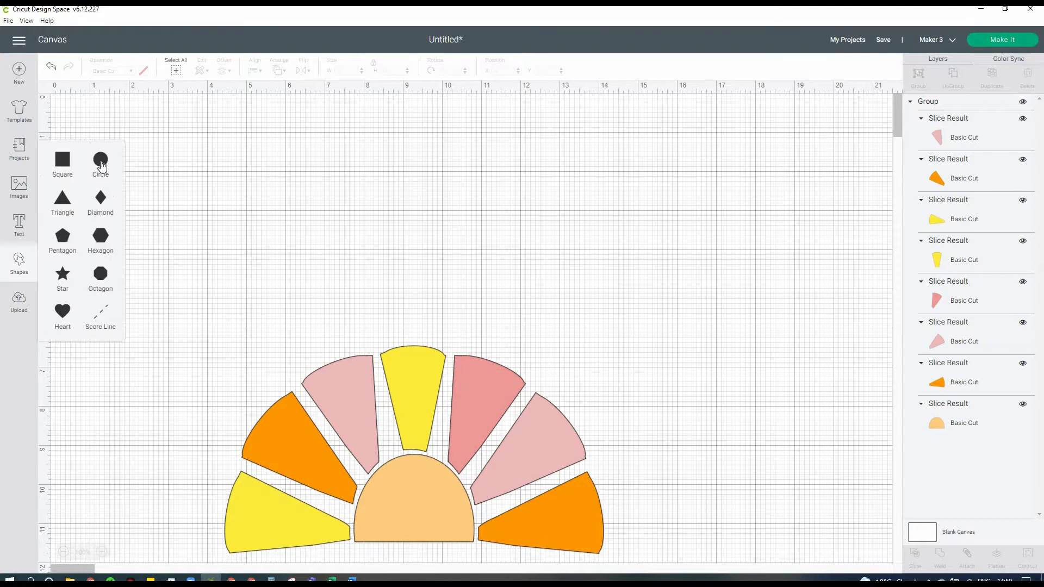
drag(145, 169, 320, 306)
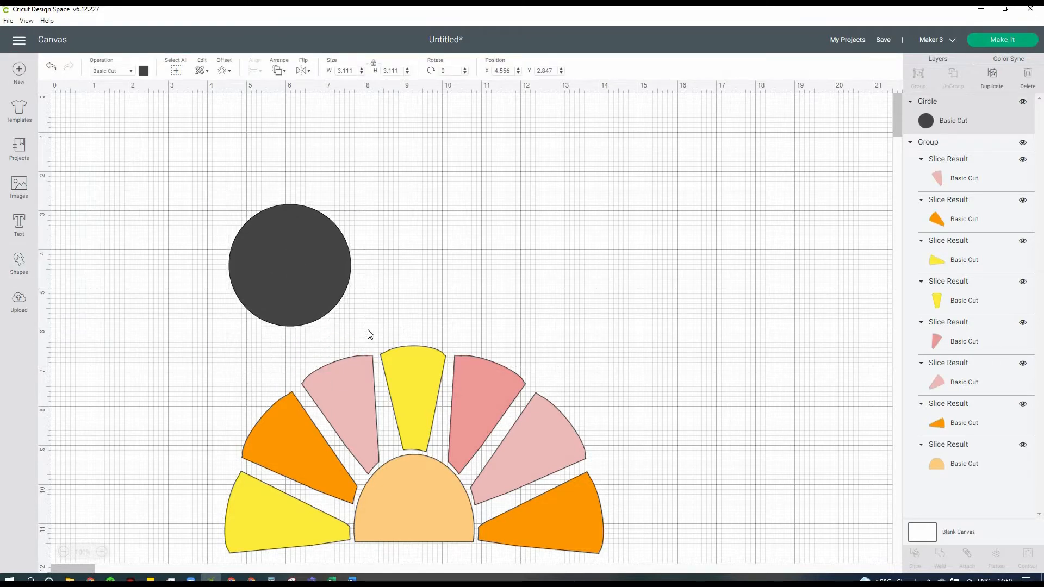
drag(370, 333, 377, 282)
drag(362, 329, 278, 204)
Build the cloud's upper bumps from three overlapping circle copies, about 1.47 × 1.31, 1.28 × 1.57 and 1.71 × 1.39 inches.
key(ctrl+d)
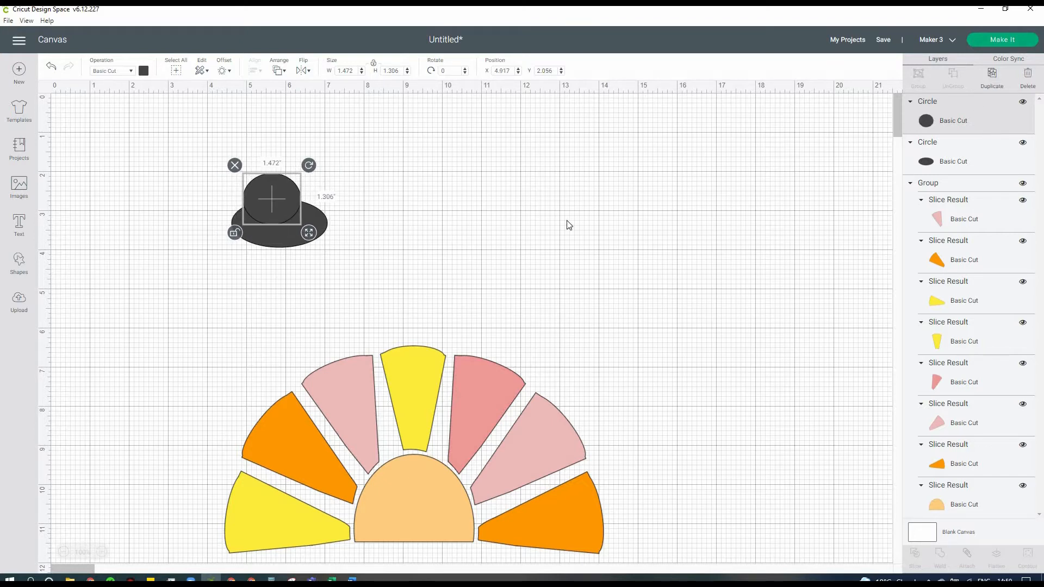
key(ctrl+d)
drag(278, 220, 253, 233)
key(ctrl+d)
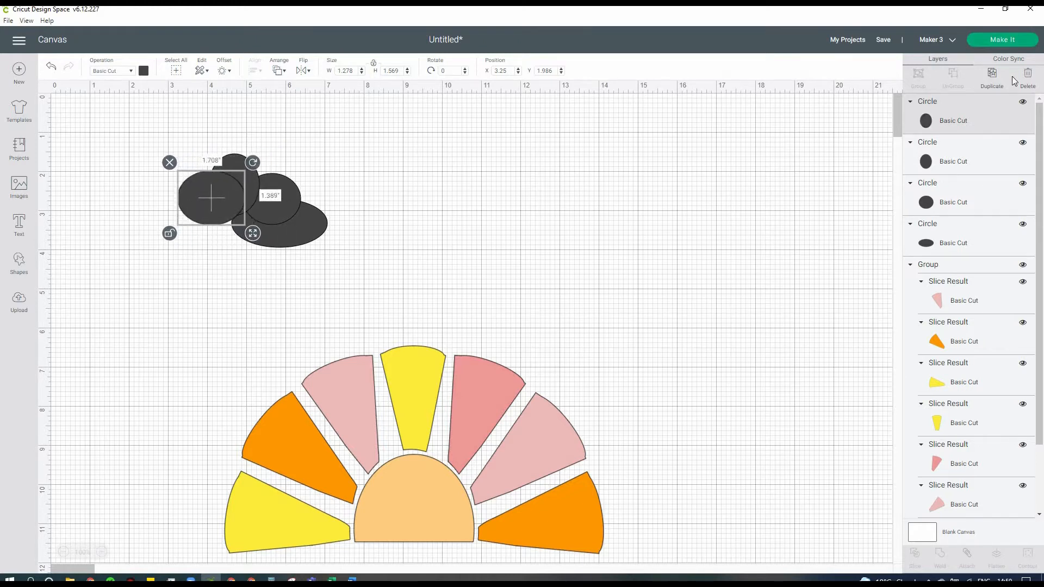
Complete the cloud's lower left and bottom center with two more circle copies widened to about 2.28 × 1.28 inches.
key(ctrl+d)
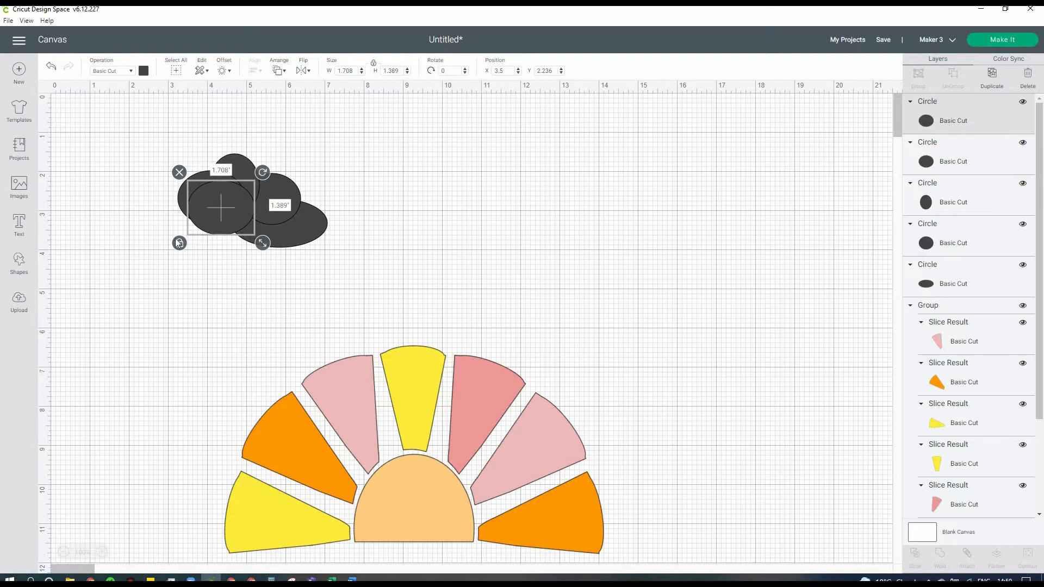
drag(173, 240, 140, 268)
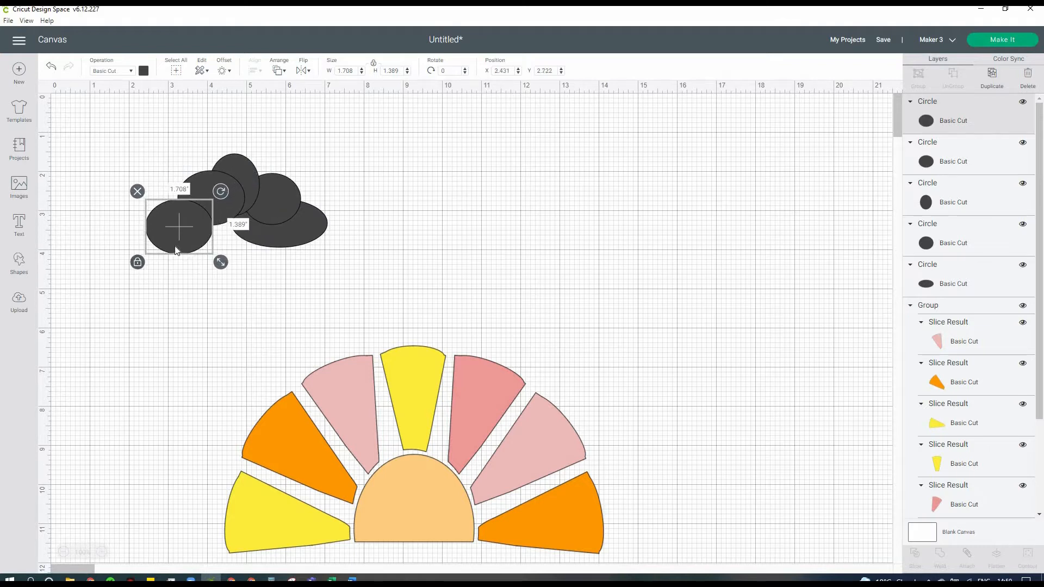
drag(220, 262, 254, 231)
key(ctrl+d)
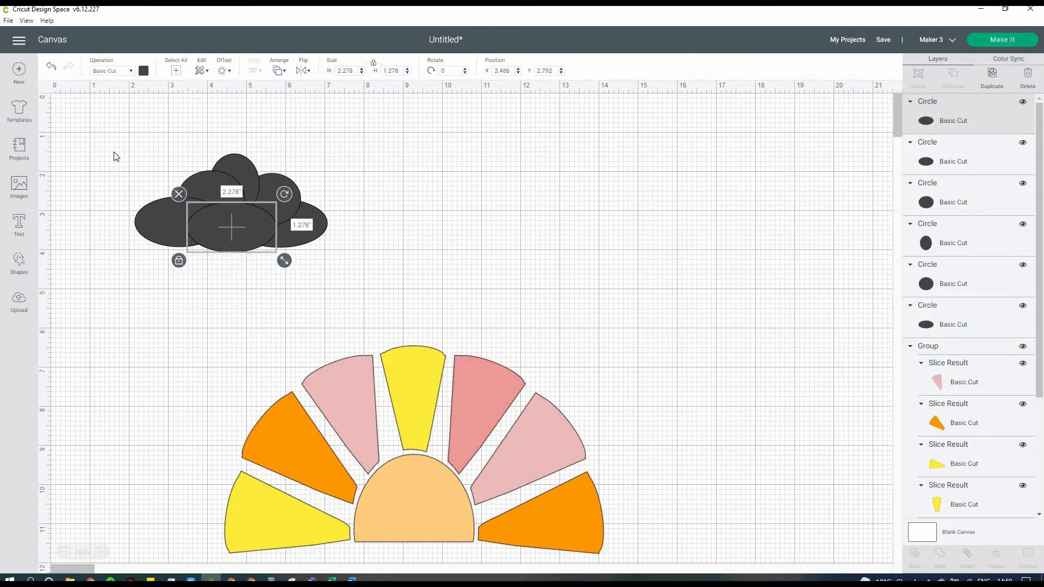
Weld the six overlapping circles into one salmon pink cloud about 4.43 inches wide.
drag(112, 157, 391, 272)
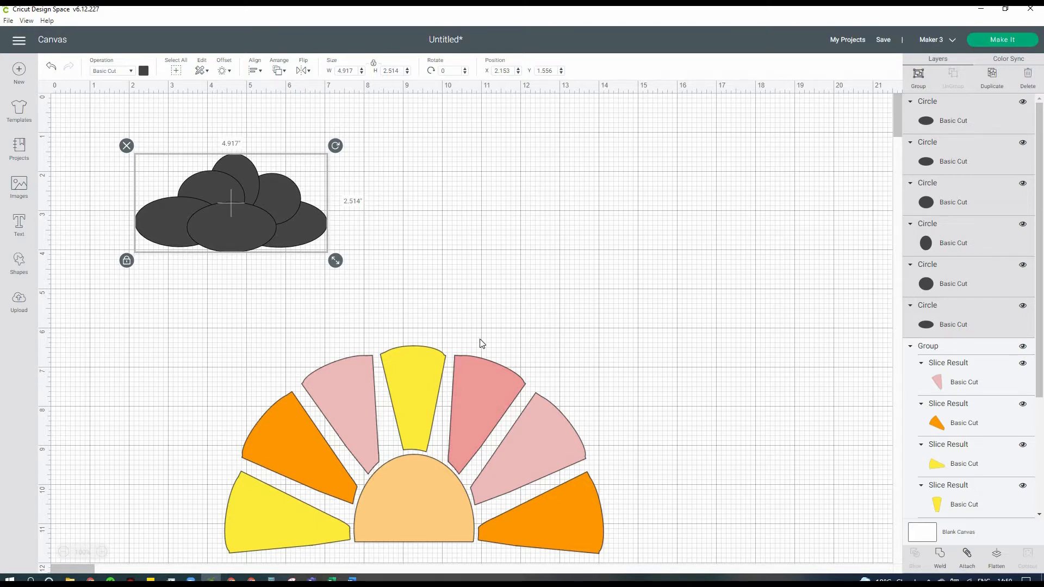
drag(223, 217, 206, 279)
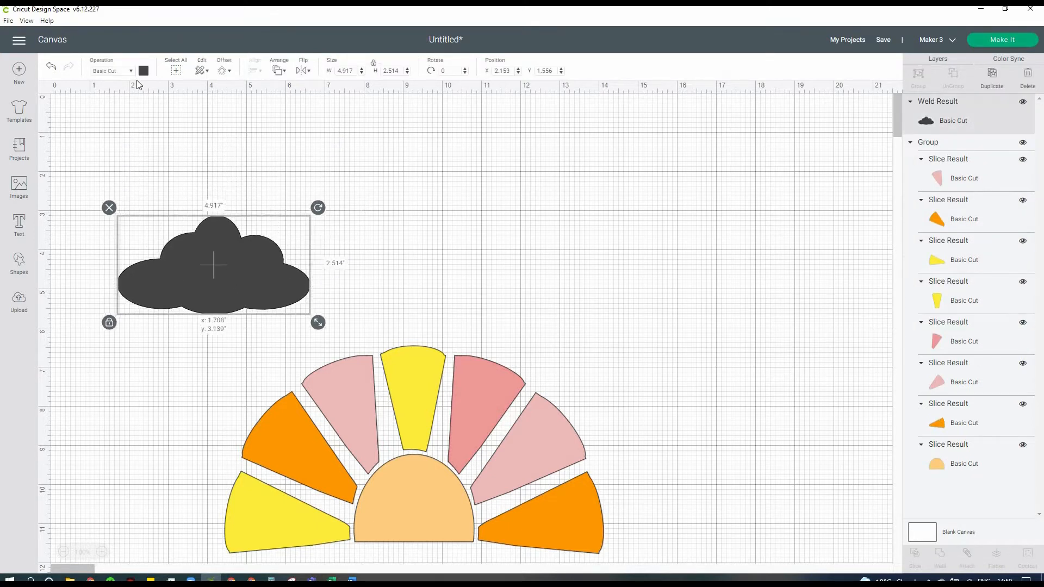
drag(137, 84, 145, 78)
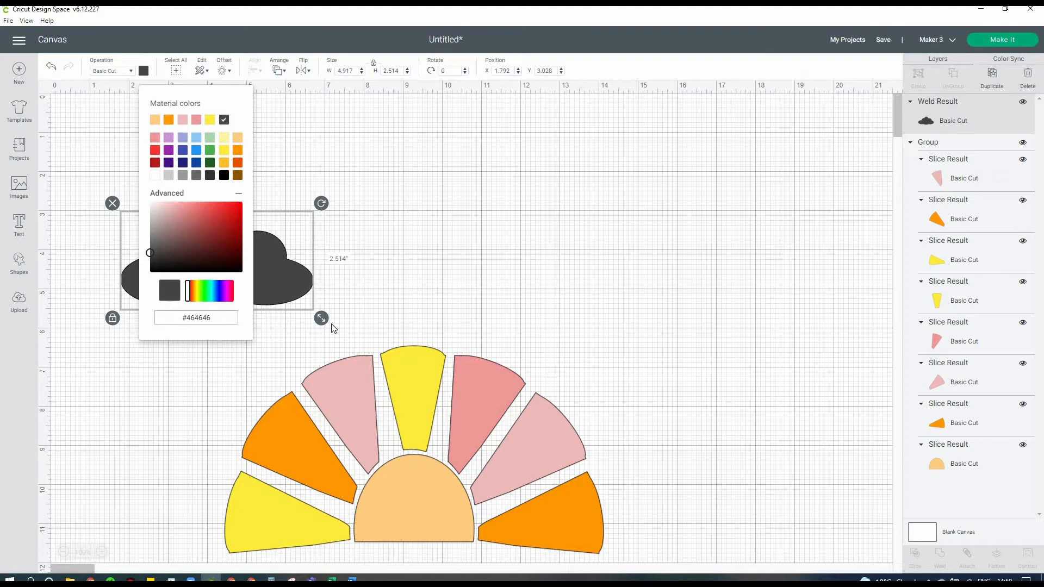
drag(321, 318, 303, 308)
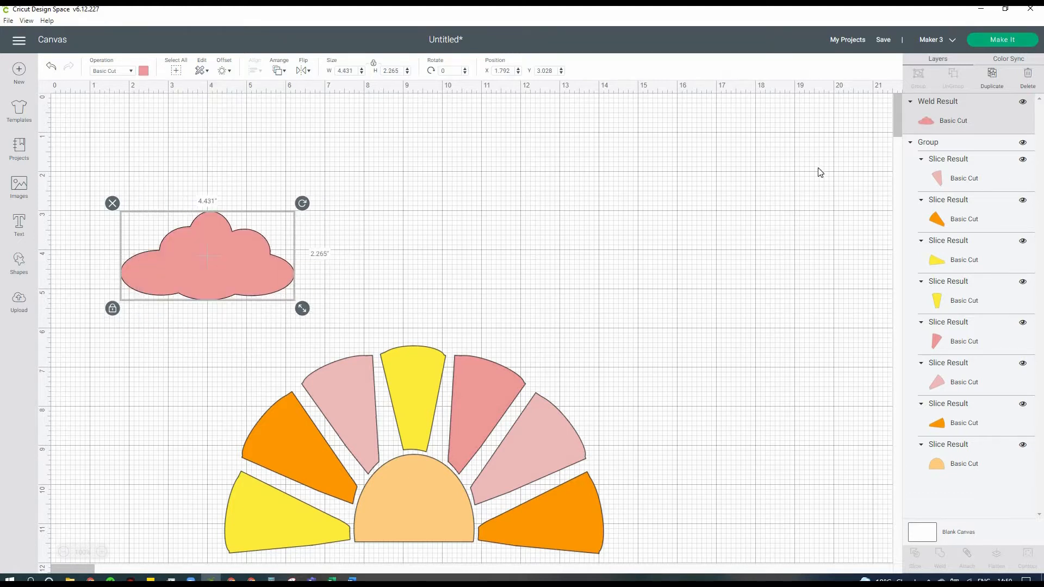
Place a duplicate of the cloud to the right above the rays, colored light pink (#efbaba) and about 3.88 inches wide.
key(ctrl+d)
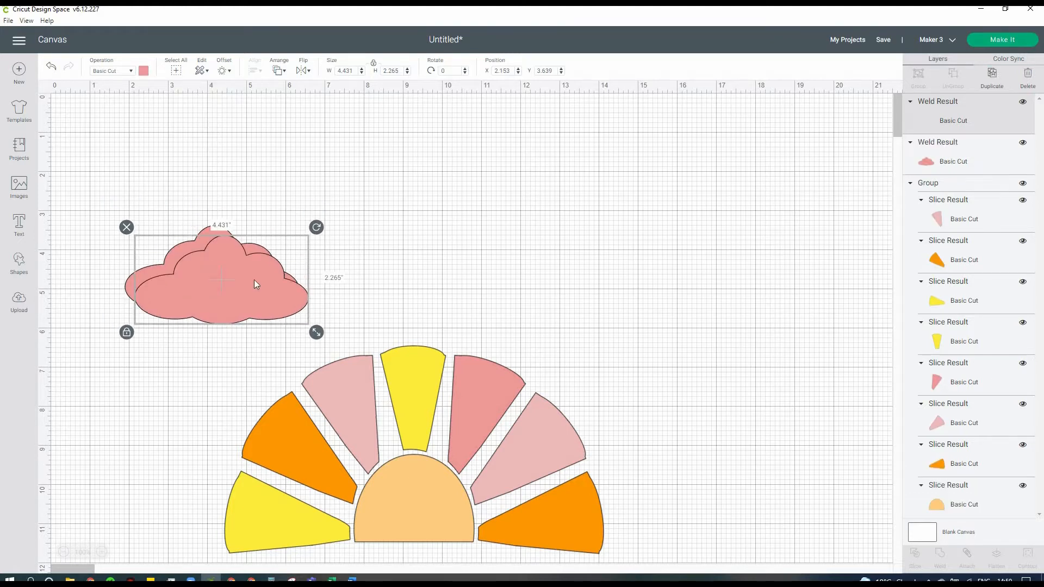
drag(254, 280, 322, 272)
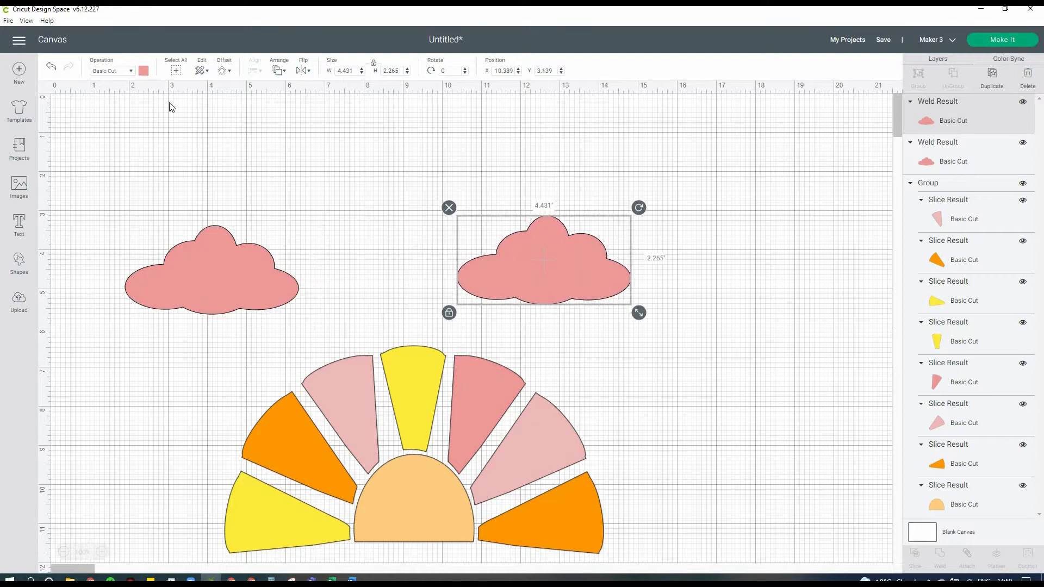
click(143, 71)
click(182, 120)
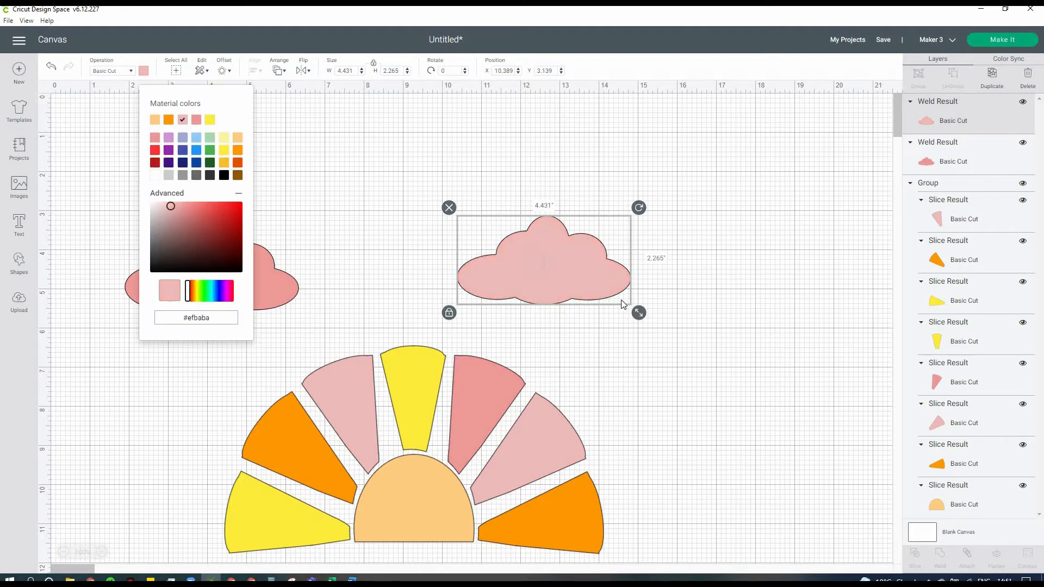
drag(639, 312, 617, 301)
drag(562, 263, 384, 173)
Place a duplicate of the light pink cloud top center, about 3.6 inches wide and colored light orange (#ffcc80).
key(ctrl+d)
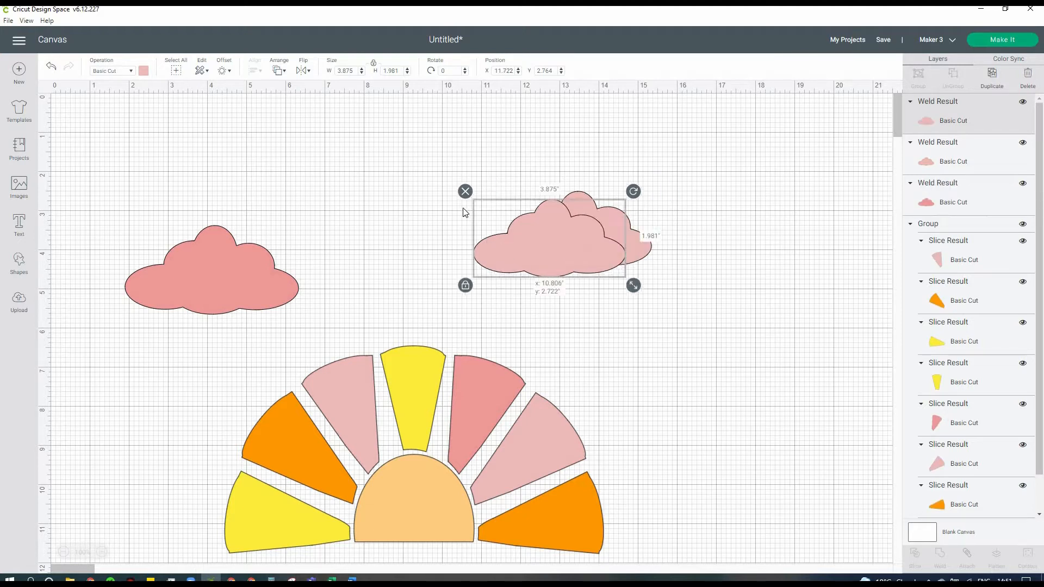
click(144, 70)
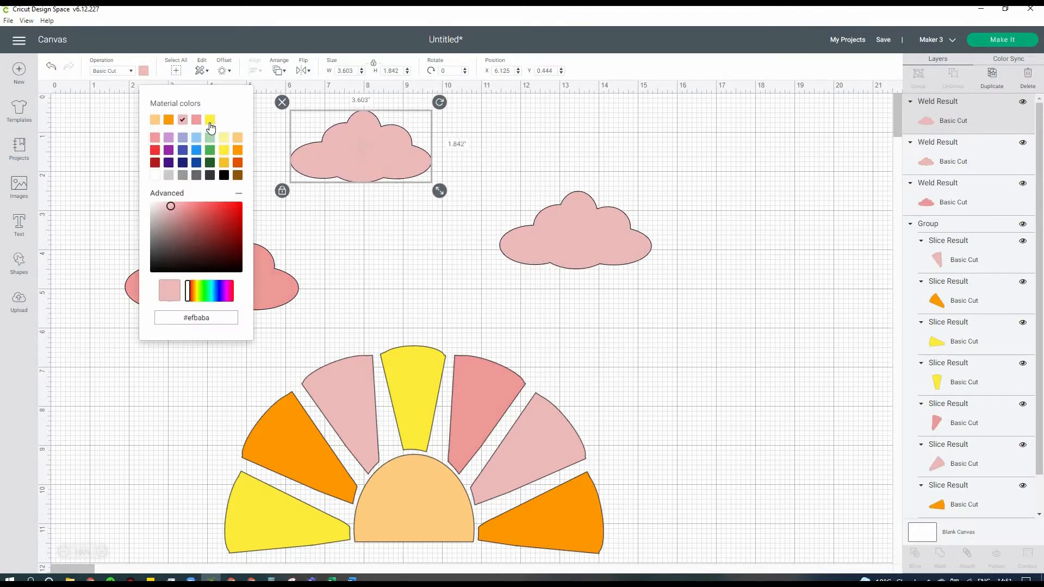
click(211, 127)
click(774, 312)
click(396, 158)
click(143, 71)
click(206, 114)
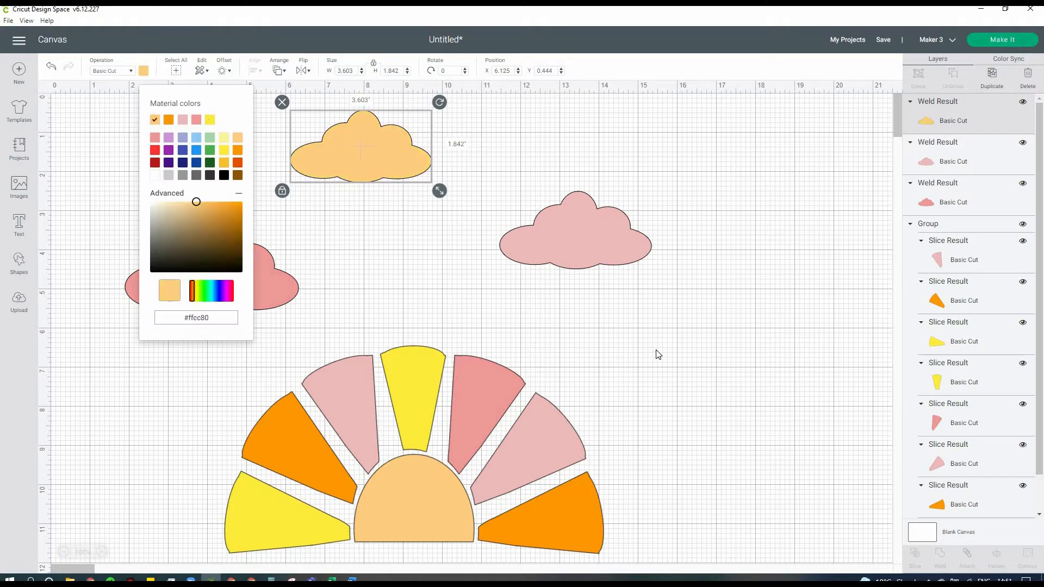
click(659, 354)
Nudge the light pink and salmon pink clouds slightly down.
drag(576, 239, 577, 244)
click(261, 284)
click(716, 357)
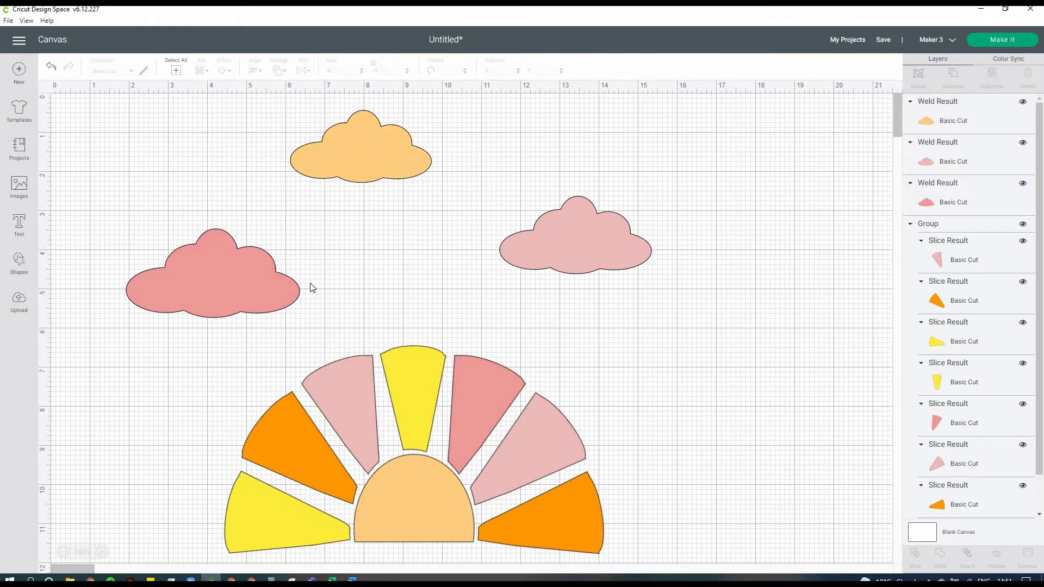
Add the text "Hello Sunshine" on two lines and place it between the clouds above the sunburst.
click(25, 235)
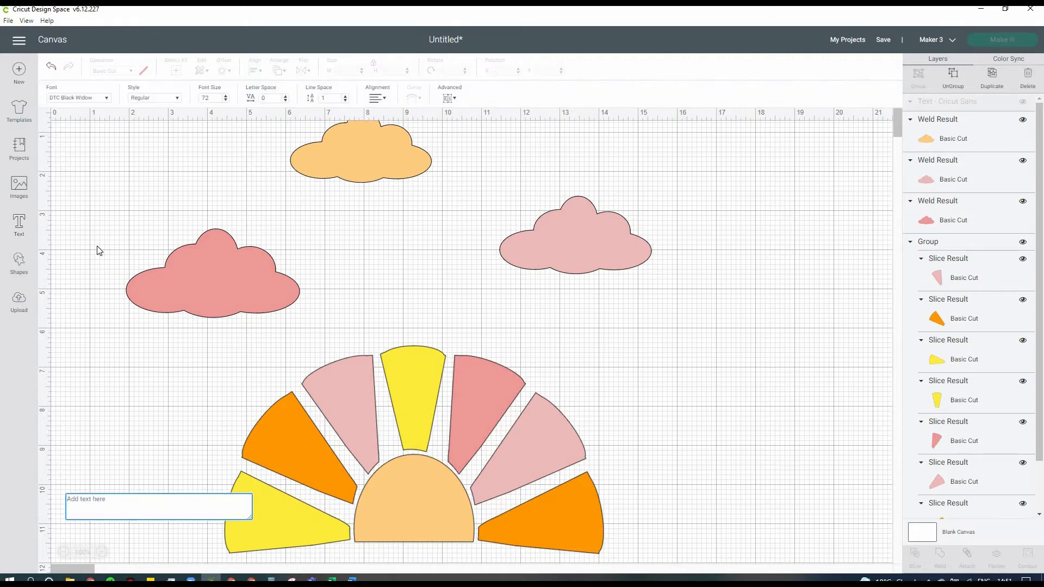
text(Hell)
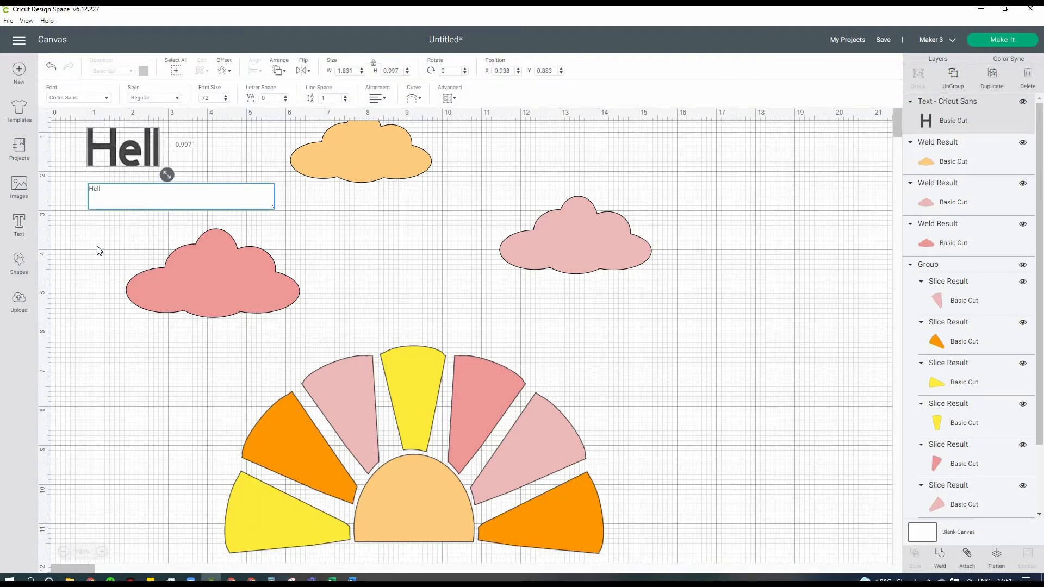
text(o)
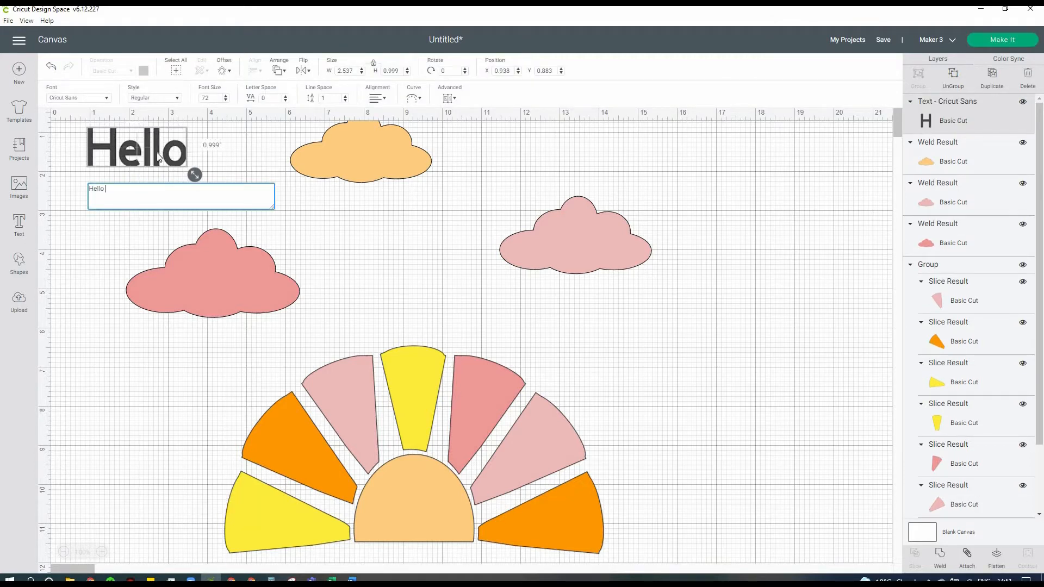
drag(179, 160, 445, 269)
double_click(445, 265)
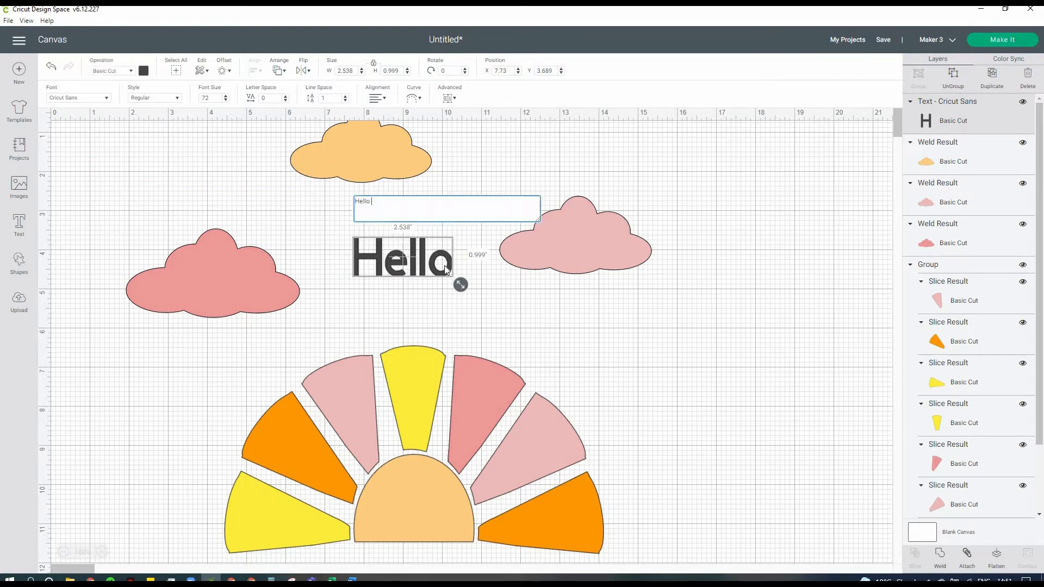
key(Return)
text(Sunshine)
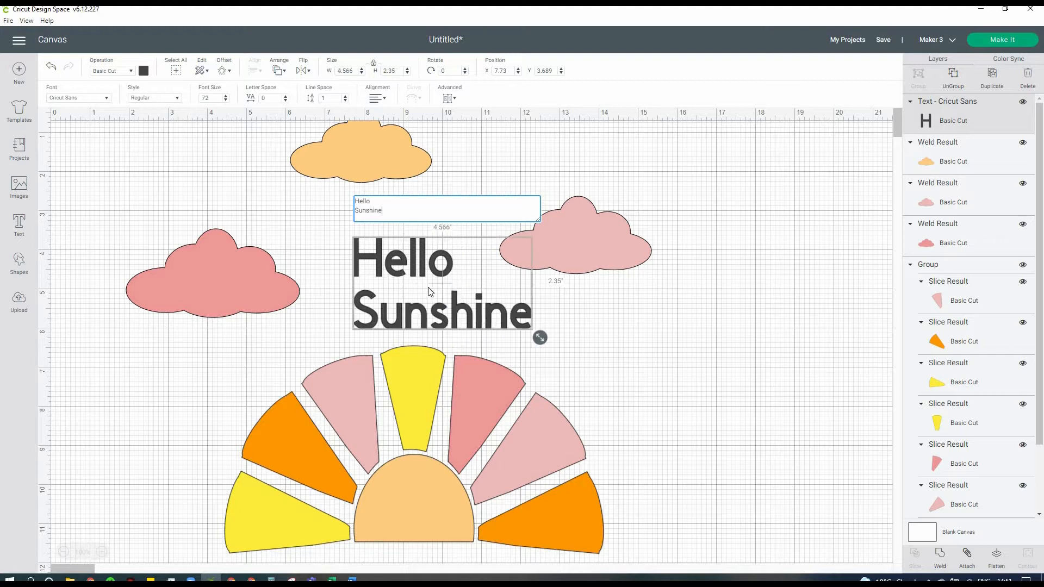
click(430, 292)
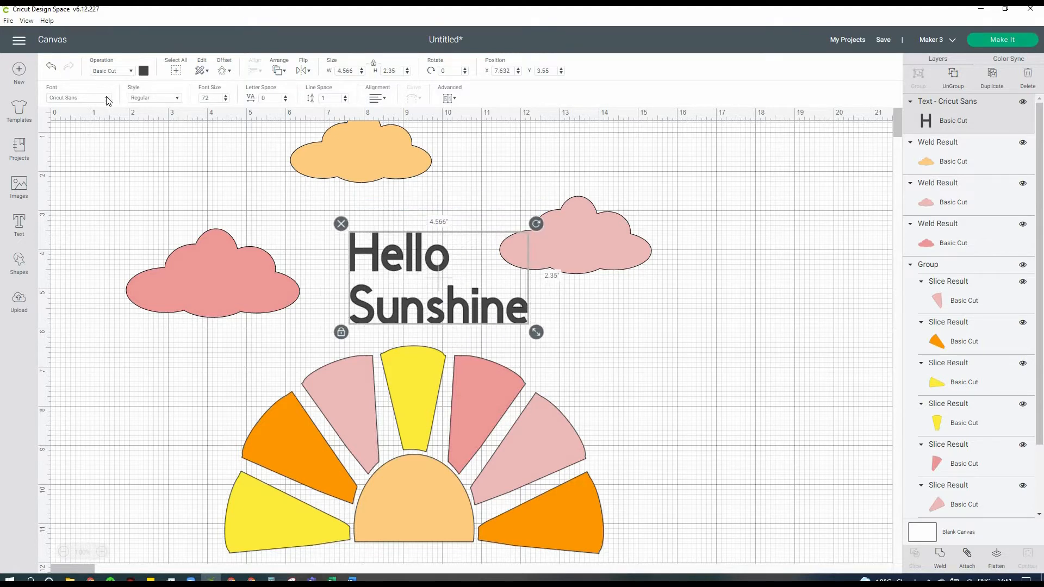
Set the text in the Close To My Heart font, center-aligned, and enlarge it to about 7.96 inches wide.
click(79, 98)
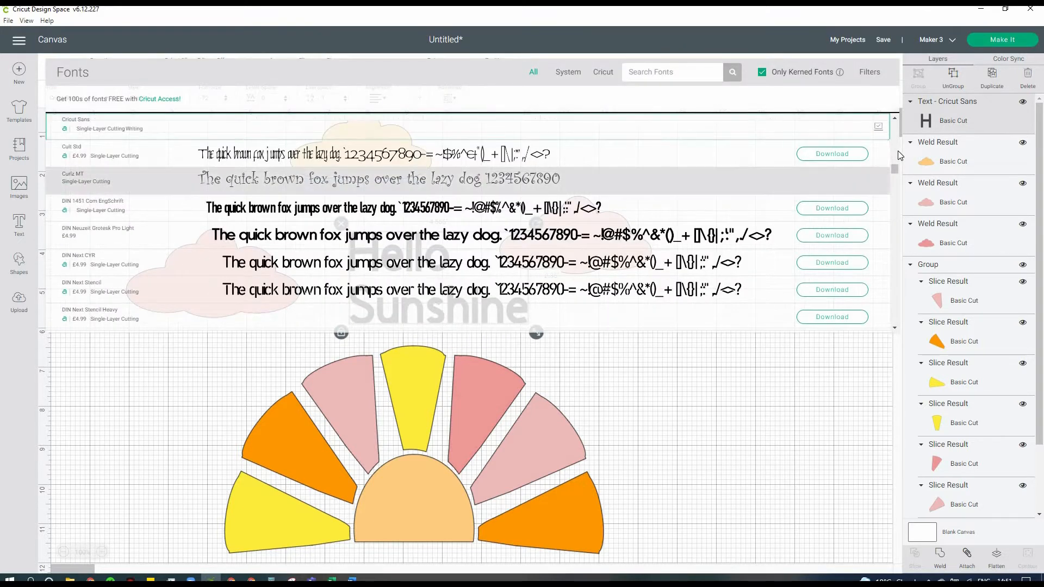
drag(897, 123, 897, 162)
scroll(550, 244, down, 5)
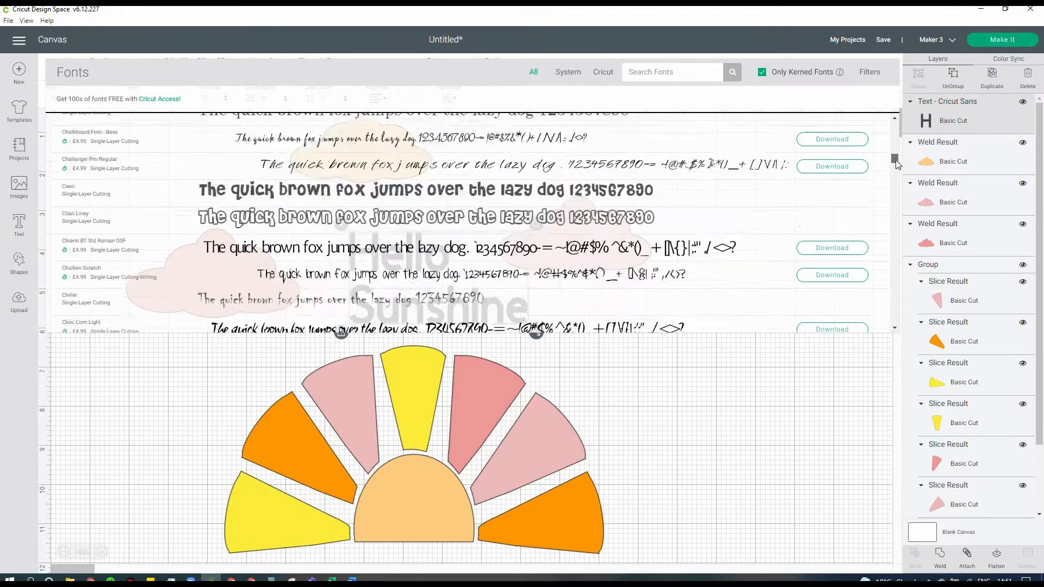
click(550, 255)
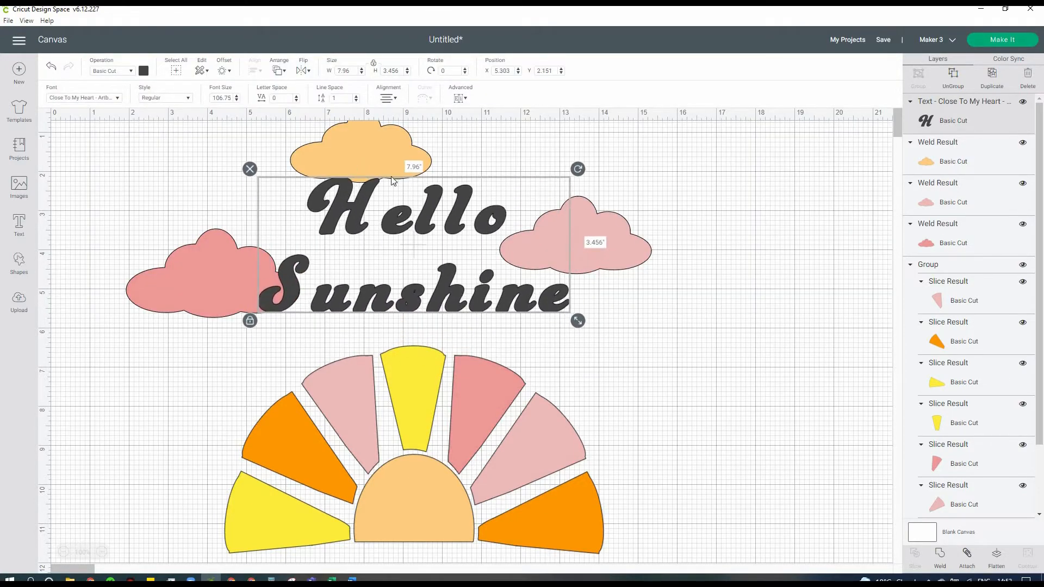
click(743, 226)
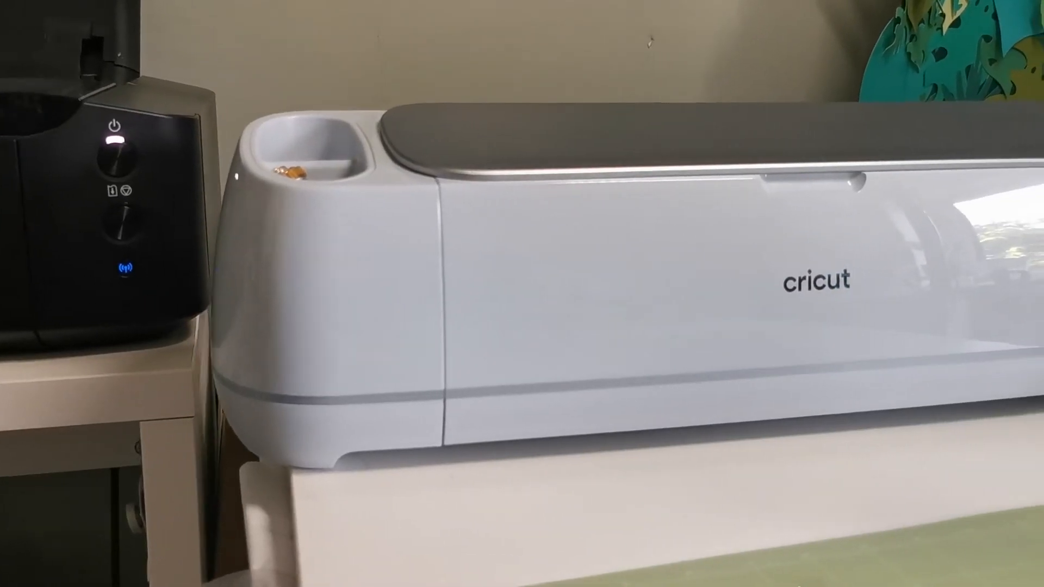